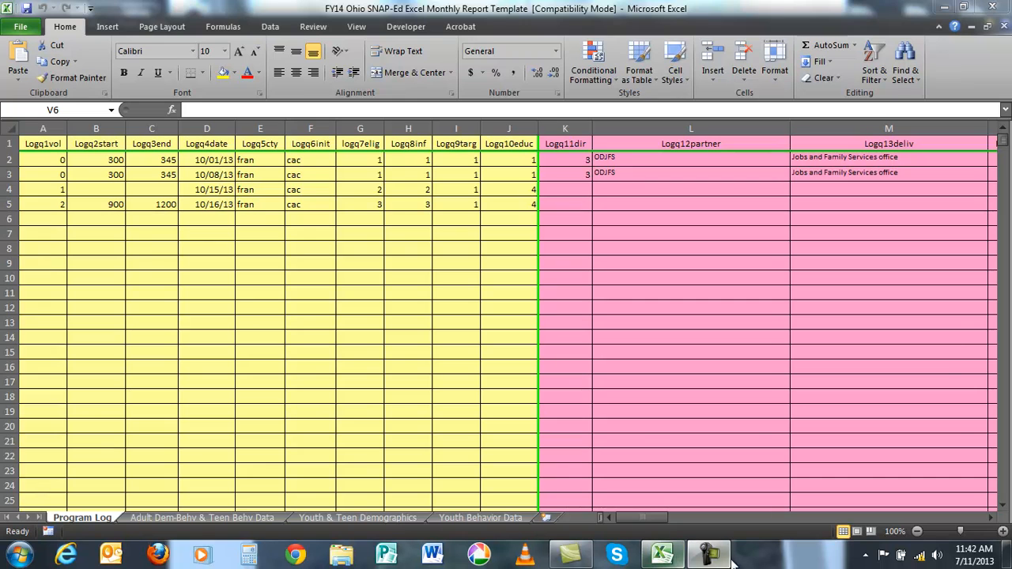
left_click(720, 558)
left_click(950, 489)
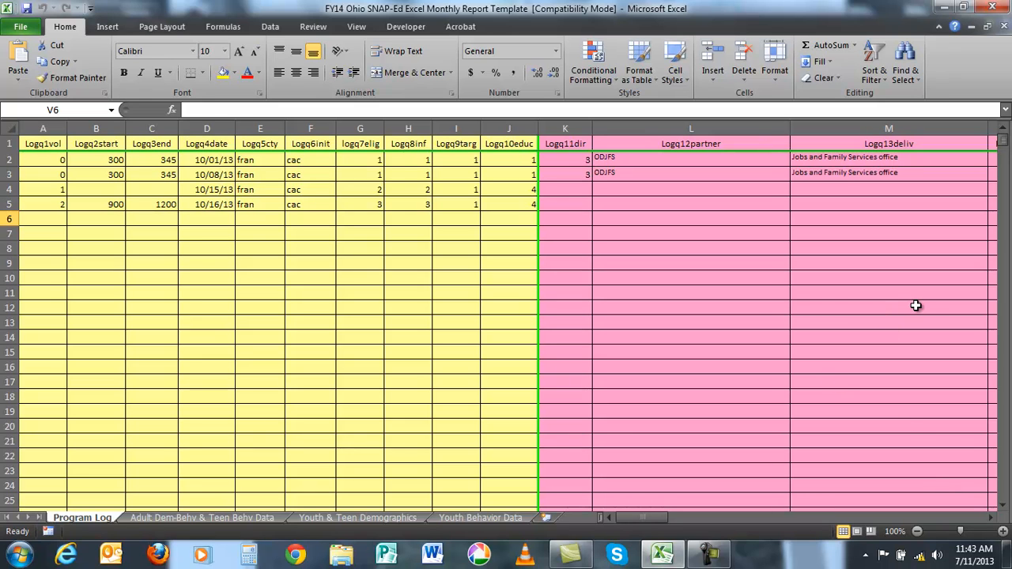
- Look over the Youth & Teen Demographics and Adult Dem-Behv & Teen Behv Data sheets, returning to the Program Log sheet
left_click(380, 518)
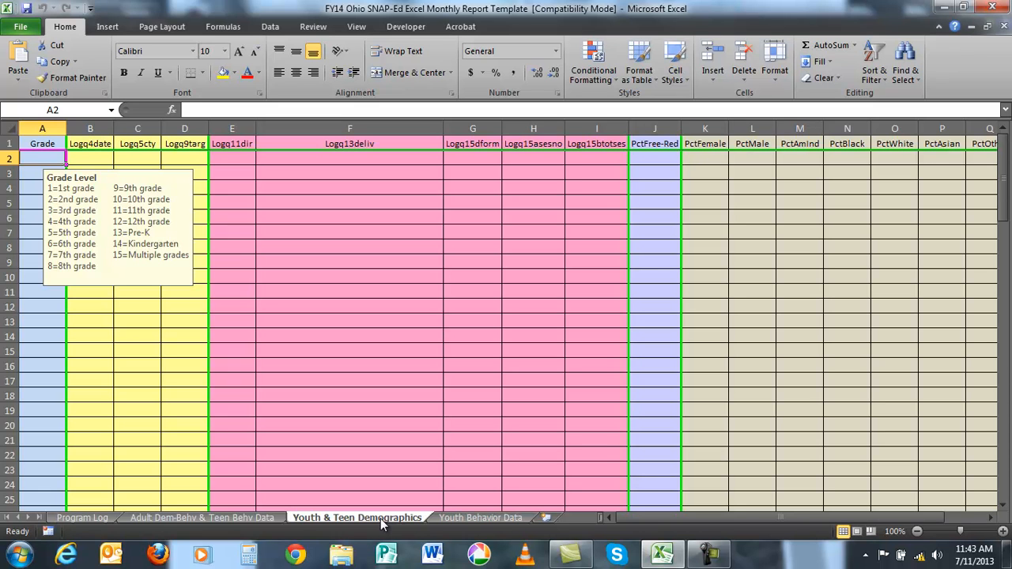
left_click(264, 518)
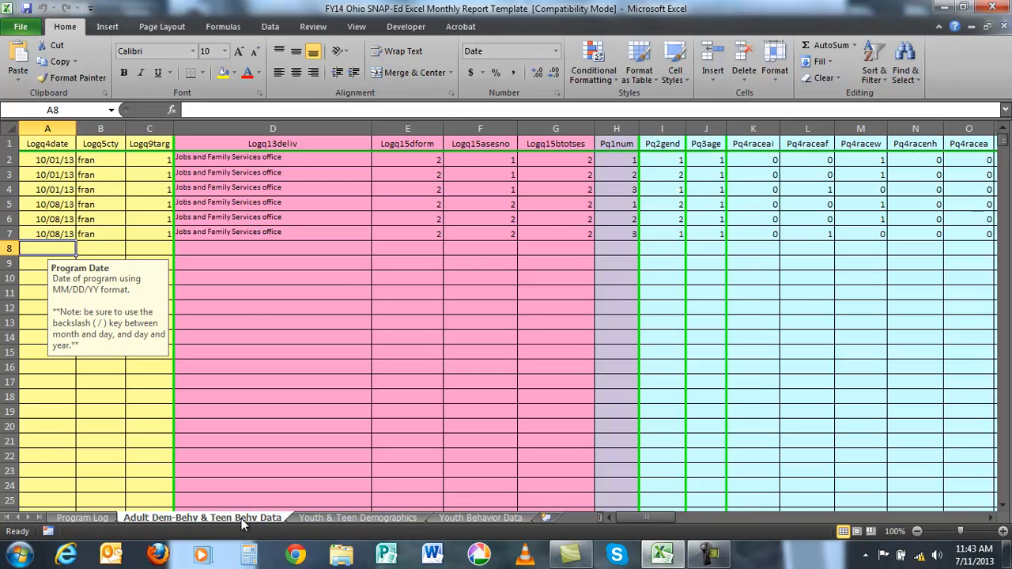
left_click(104, 519)
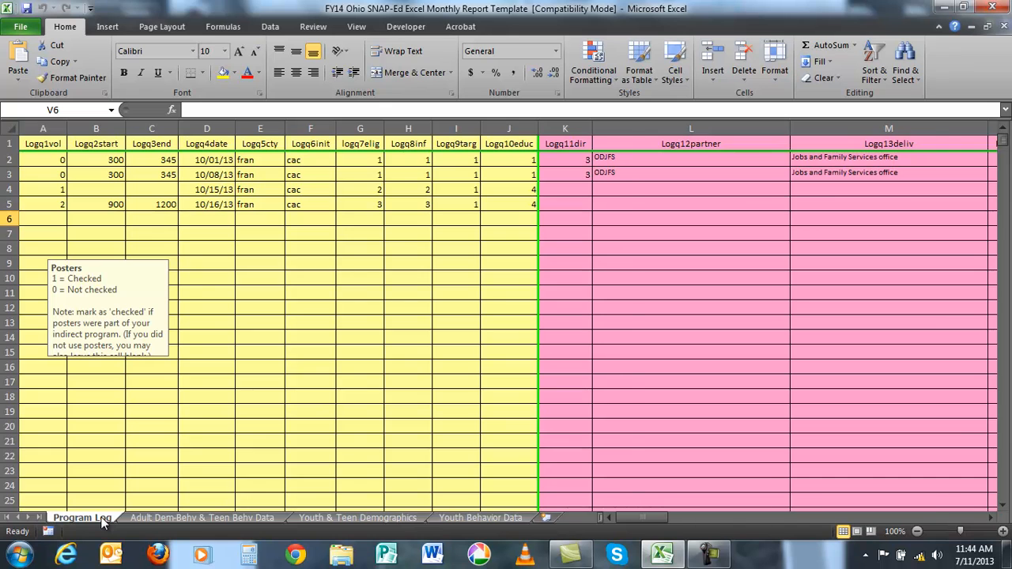
type("1")
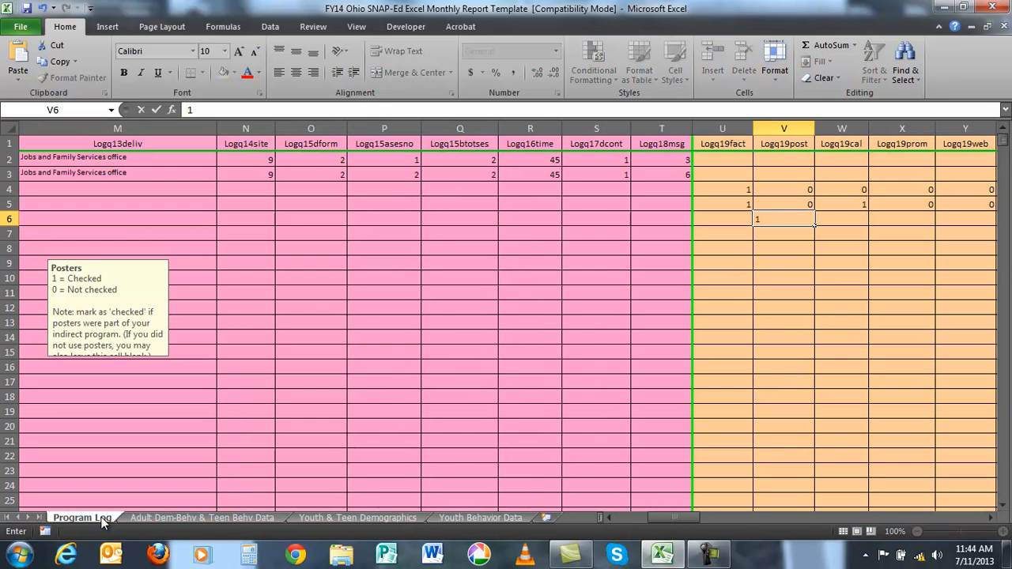
key("BackSpace")
left_click_drag(669, 519, 637, 519)
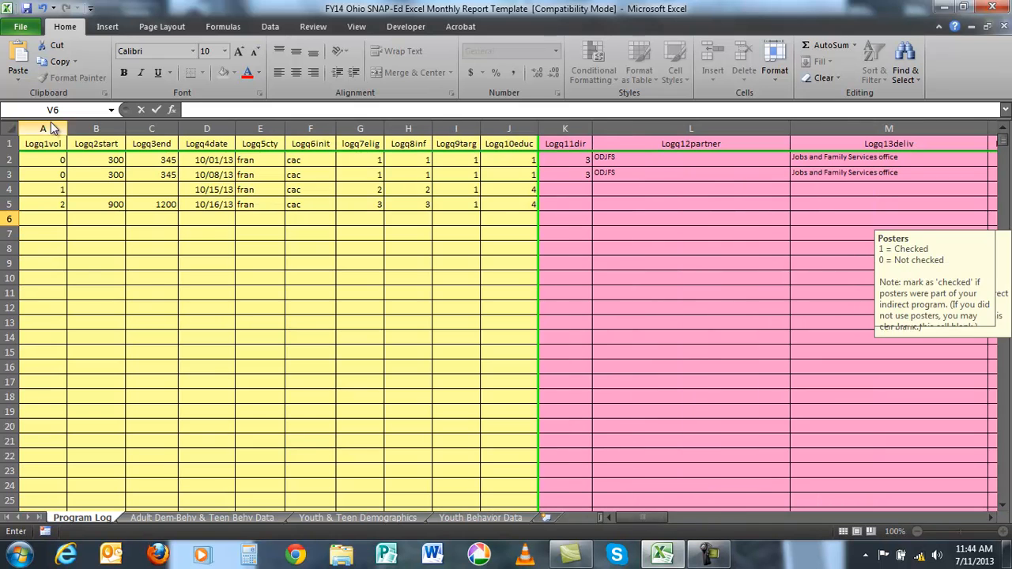
- In row 6 of the Program Log, enter 1 volunteer, start time 830 and end time 930
left_click(37, 221)
type("1")
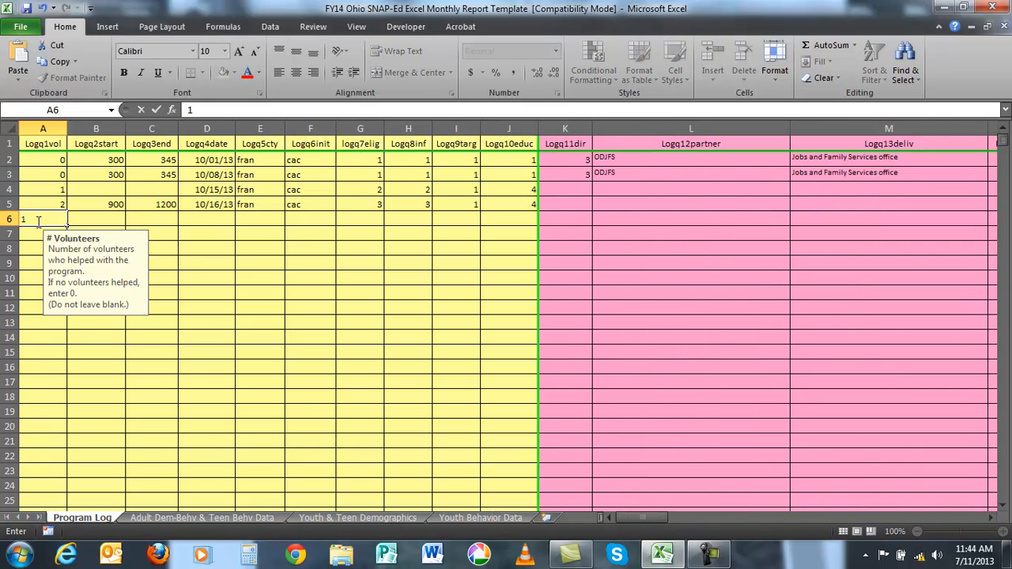
key("Tab")
type("830")
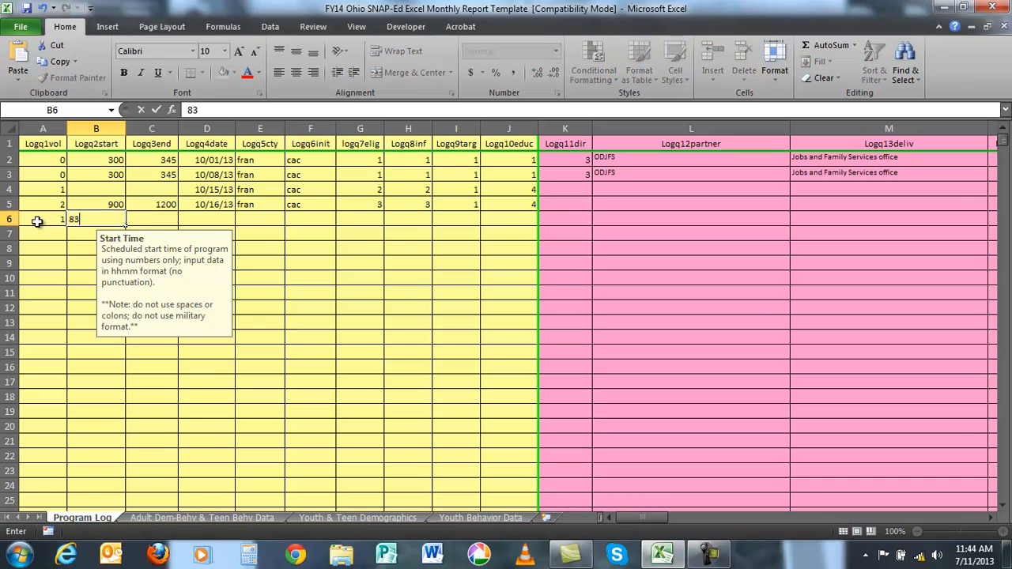
key("Tab")
type("930")
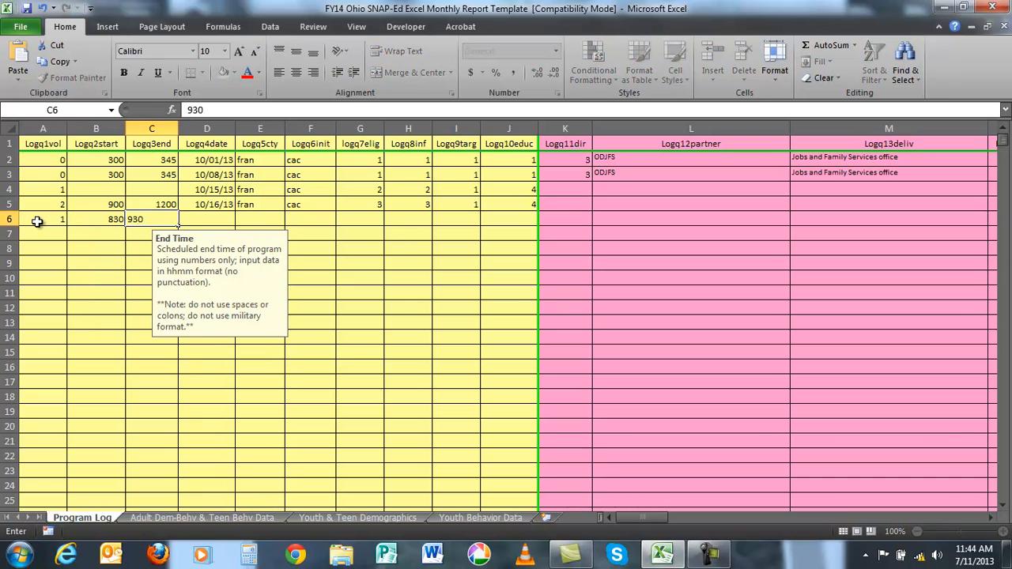
key("Tab")
- Fill in row 6 with program date 10/3/13, county fran and teacher's initials cac
type("10/3/13")
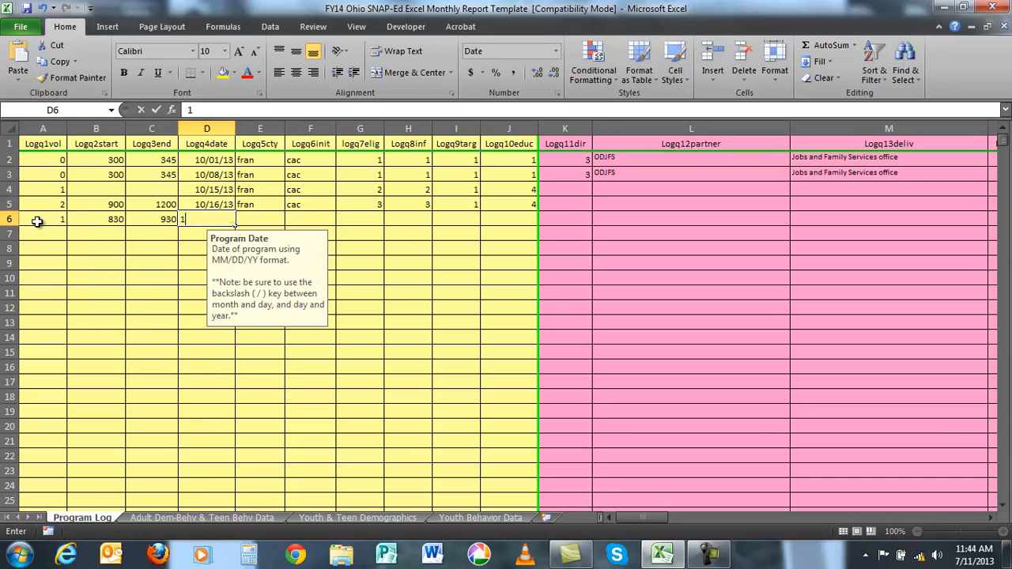
key("Tab")
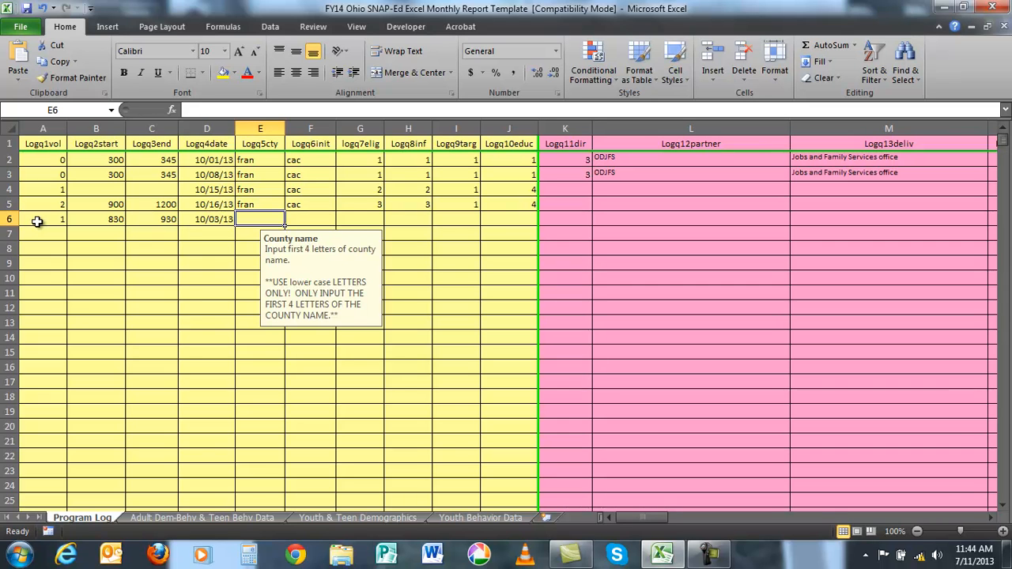
type("fran")
key("Tab")
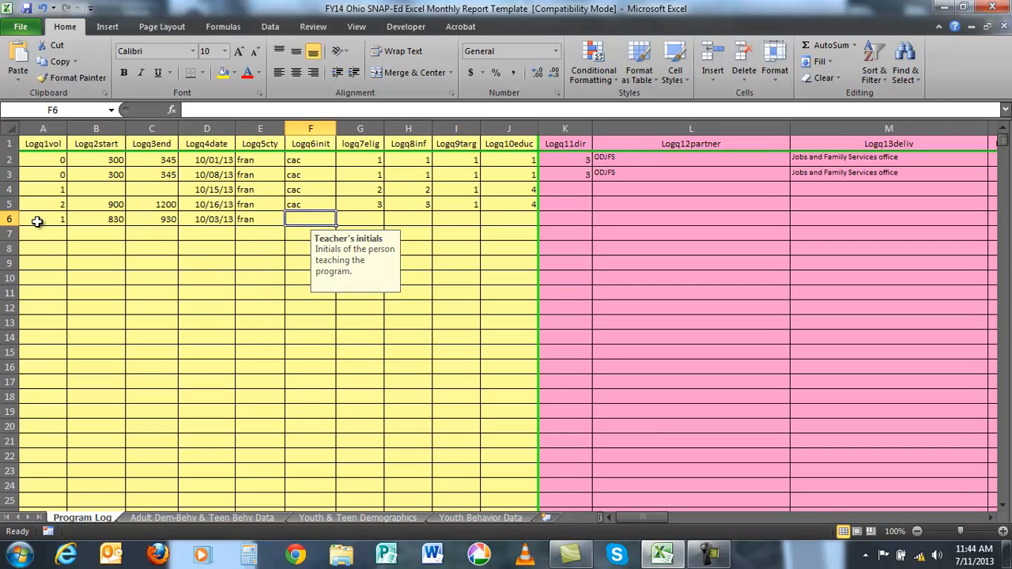
type("cac")
key("Tab")
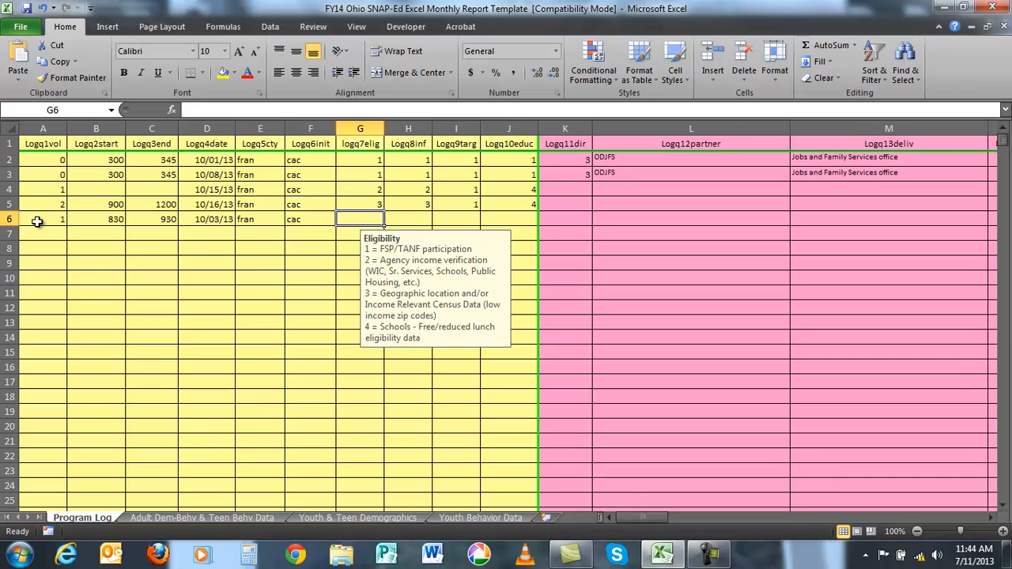
- Code row 6 with eligibility 4, audience information 2, target audience 4 (teens) and educational format 2 (direct education, teens)
type("4")
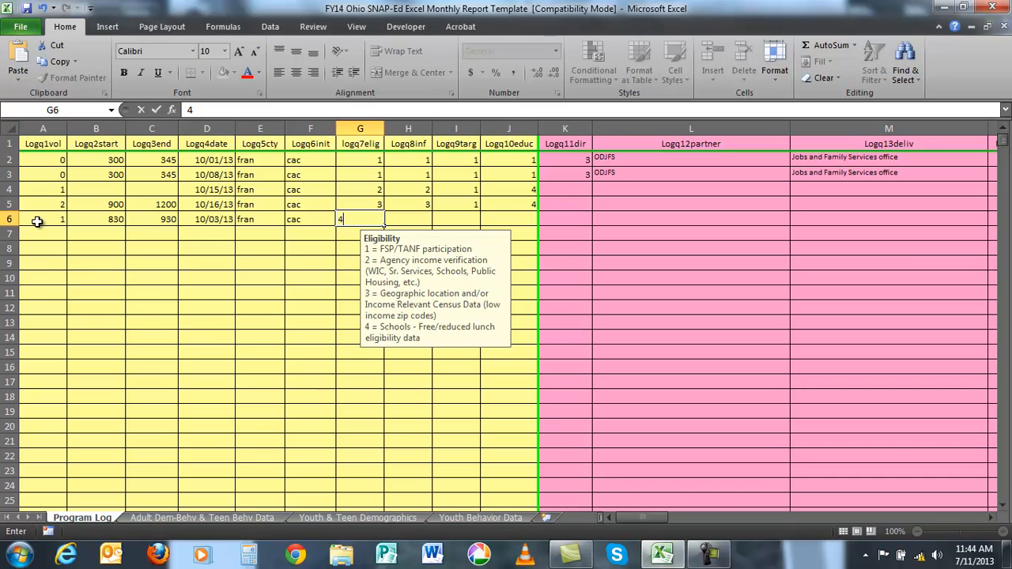
key("Tab")
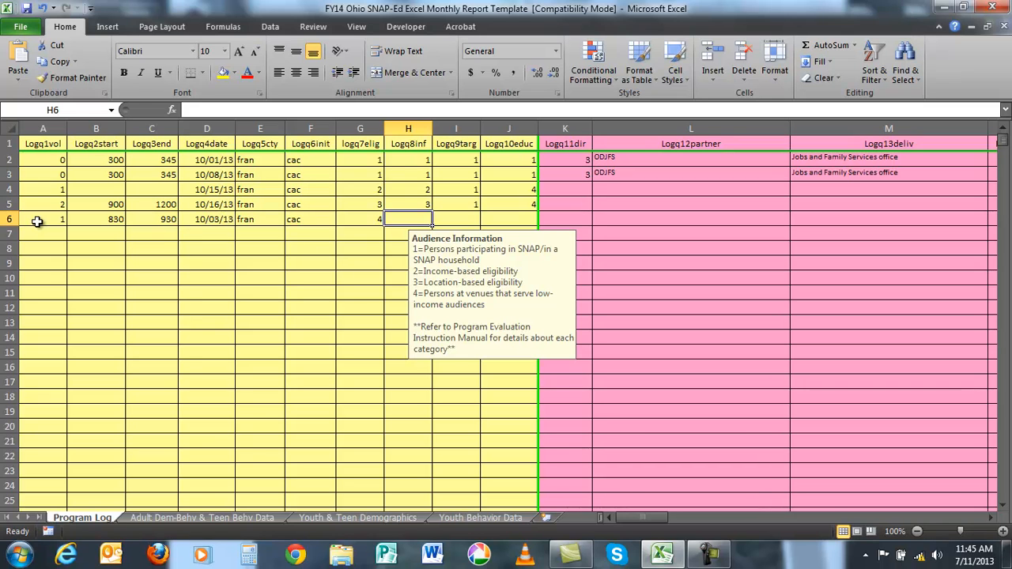
type("2")
key("Tab")
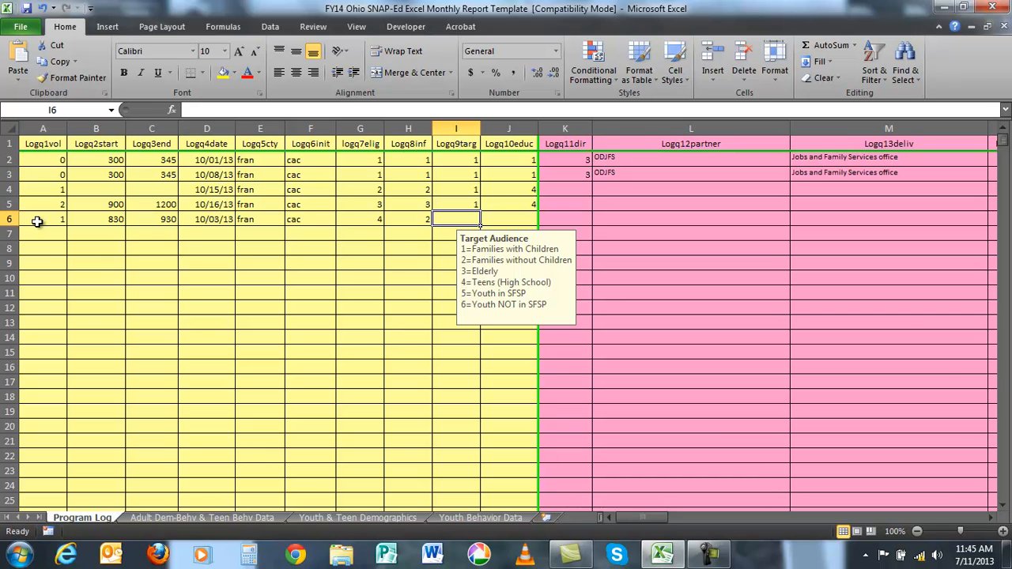
type("4")
key("Tab")
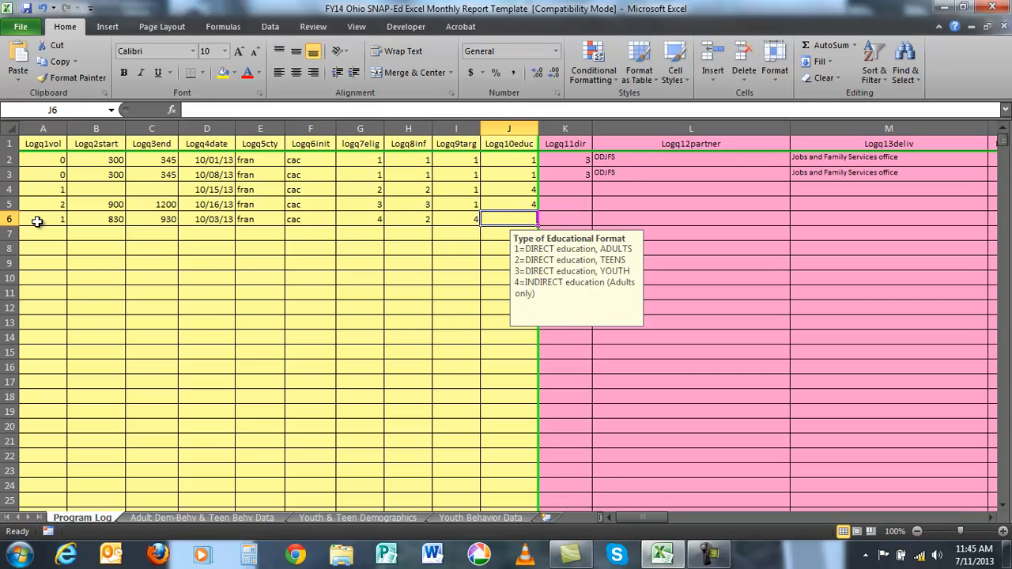
type("2")
key("Tab")
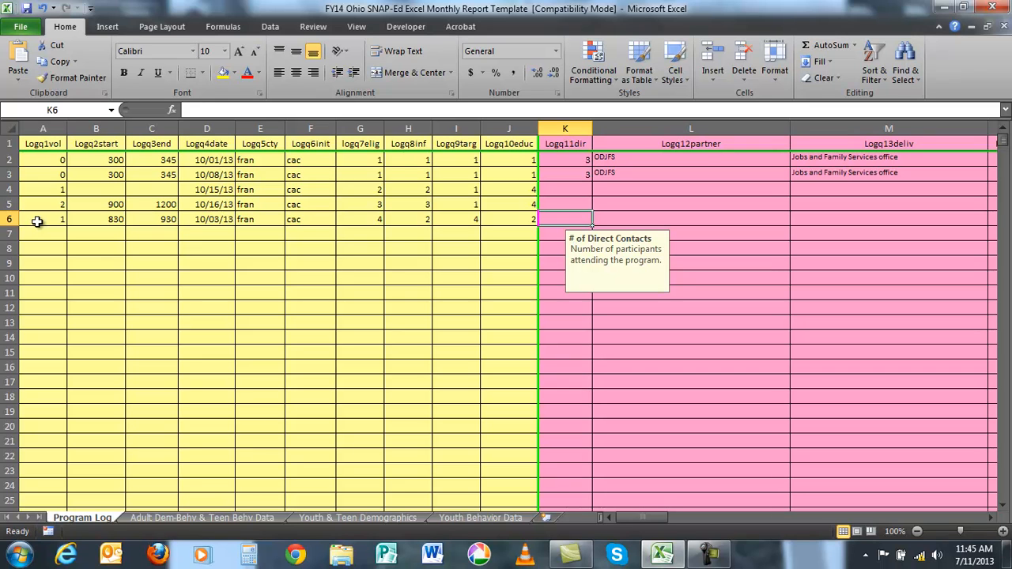
- Enter 20 direct contacts and the partner agency Columbus Public Schools in row 6
type("20")
key("Tab")
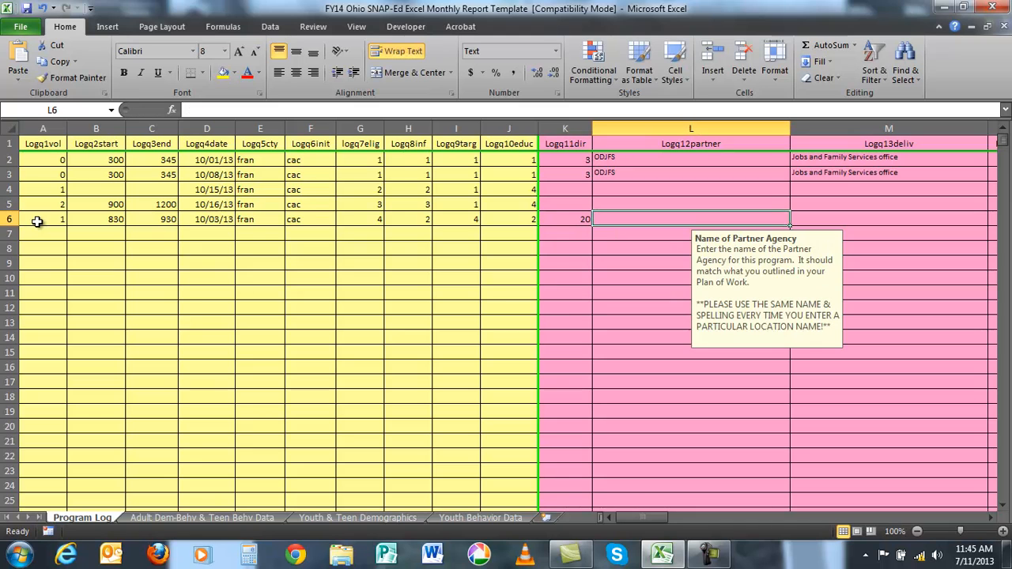
type("C")
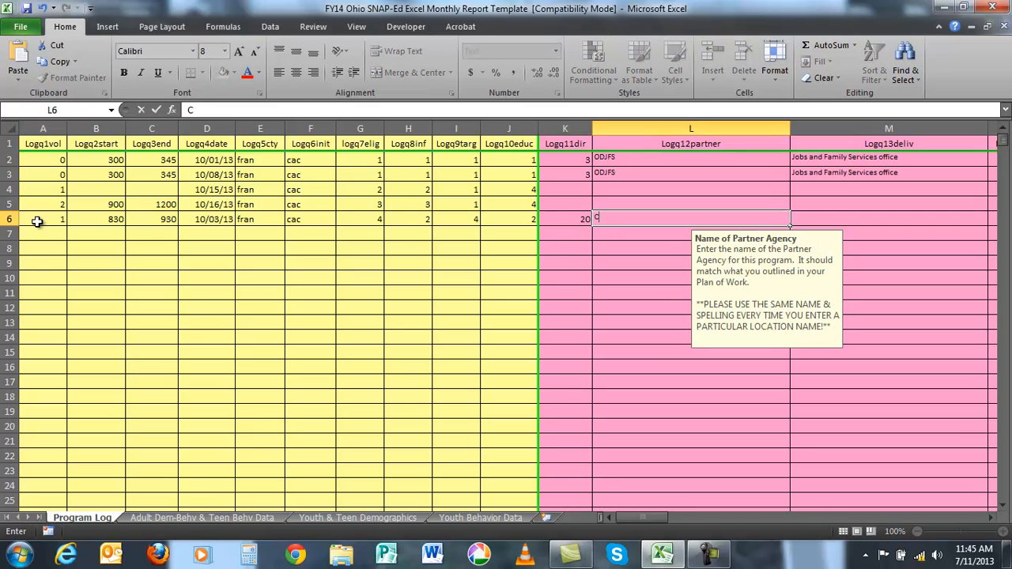
type("olumbus Public Schools")
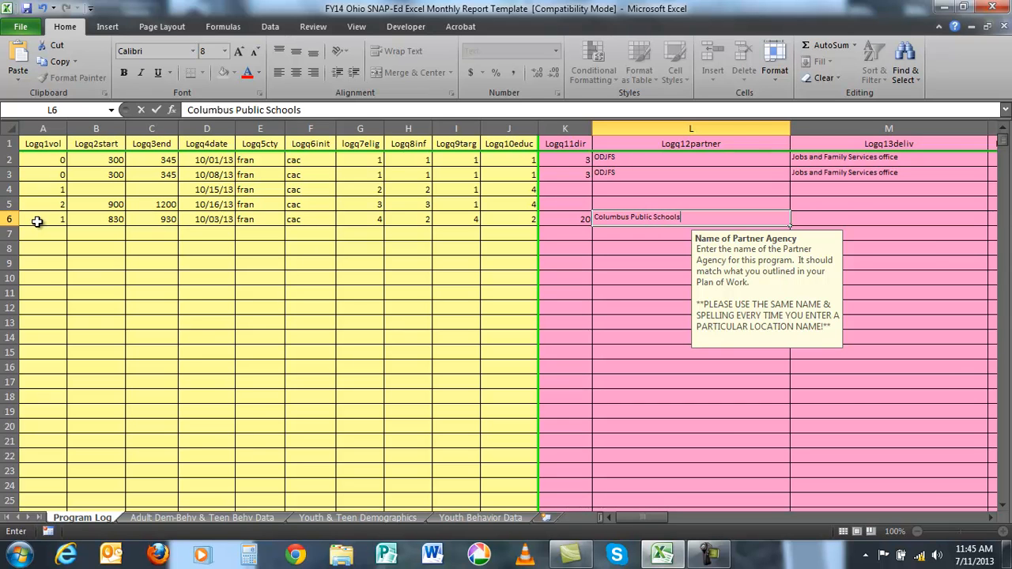
key("Tab")
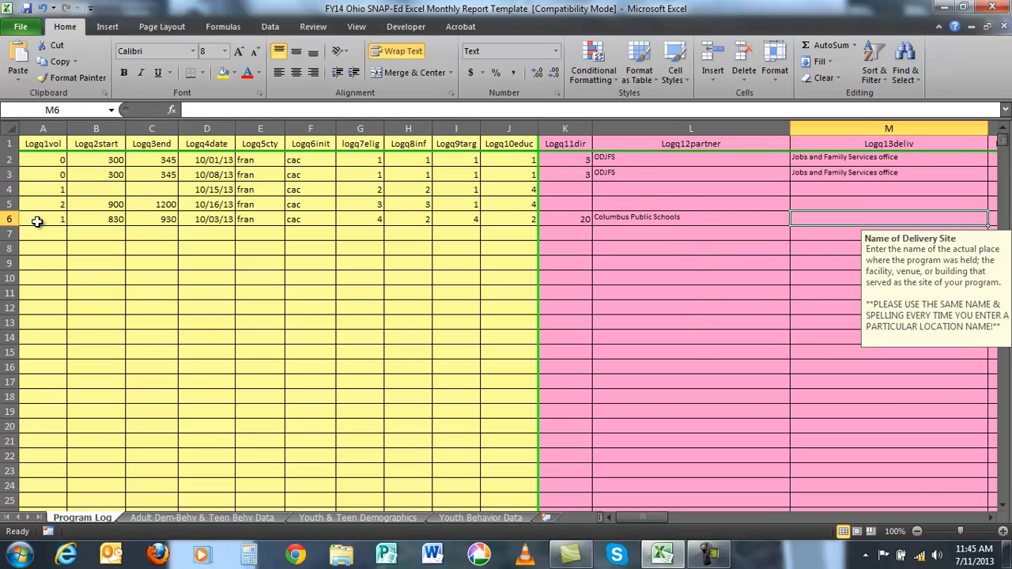
- Enter Independence High School as row 6's delivery site and 17 as its Logq14site code
type("dpe")
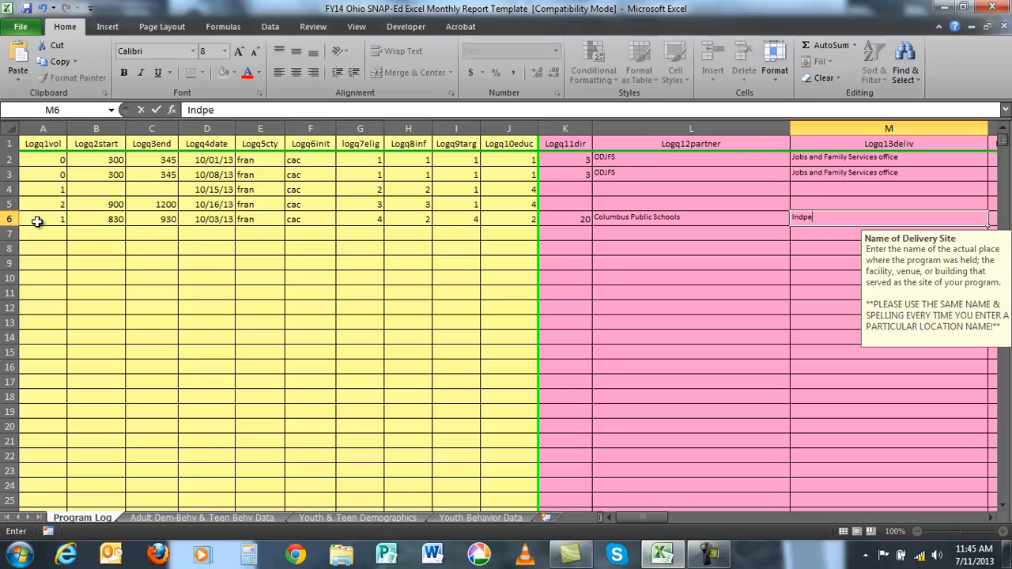
key("BackSpace")
key("BackSpace")
type("ependence Hi")
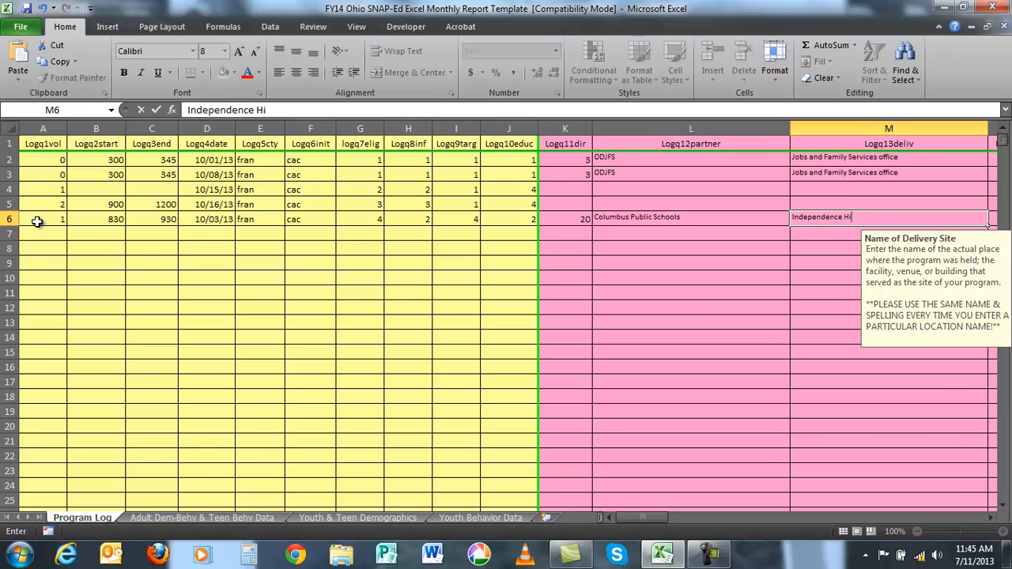
type("gh School")
key("Tab")
type("17")
key("Tab")
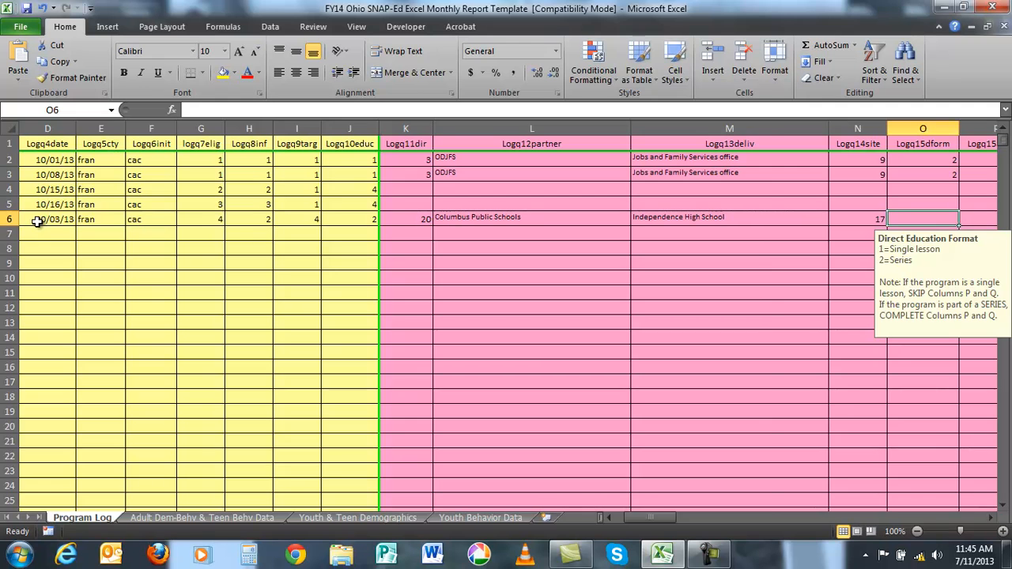
- Record row 6 as a series (direct education format 2), session number 1 of 2 total sessions
type("2")
key("Tab")
type("1")
key("Tab")
type("2")
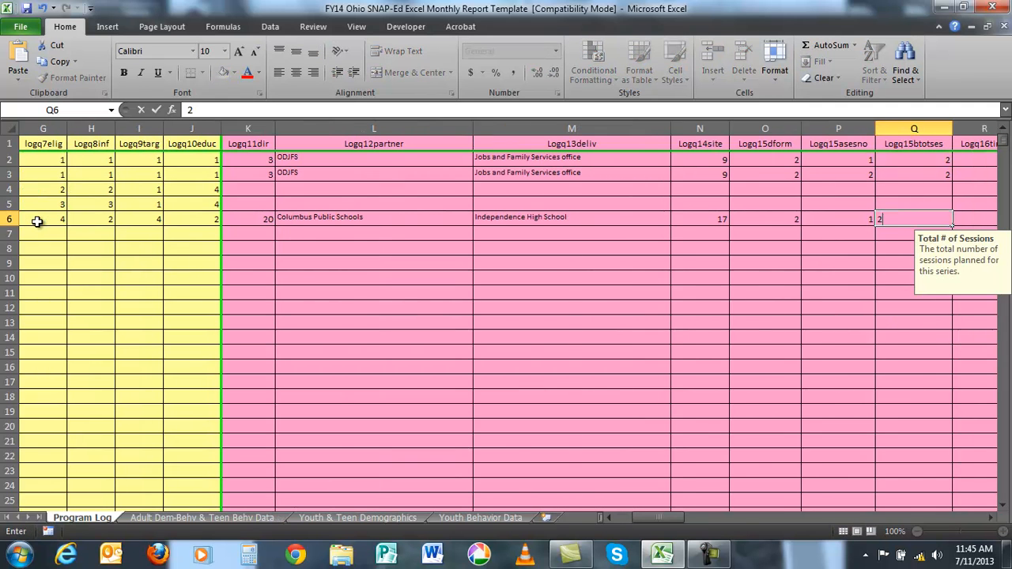
key("Tab")
- Complete row 6 with a 60-minute session length, primary program content 3 (Dairy) and targeted message 13
type("60")
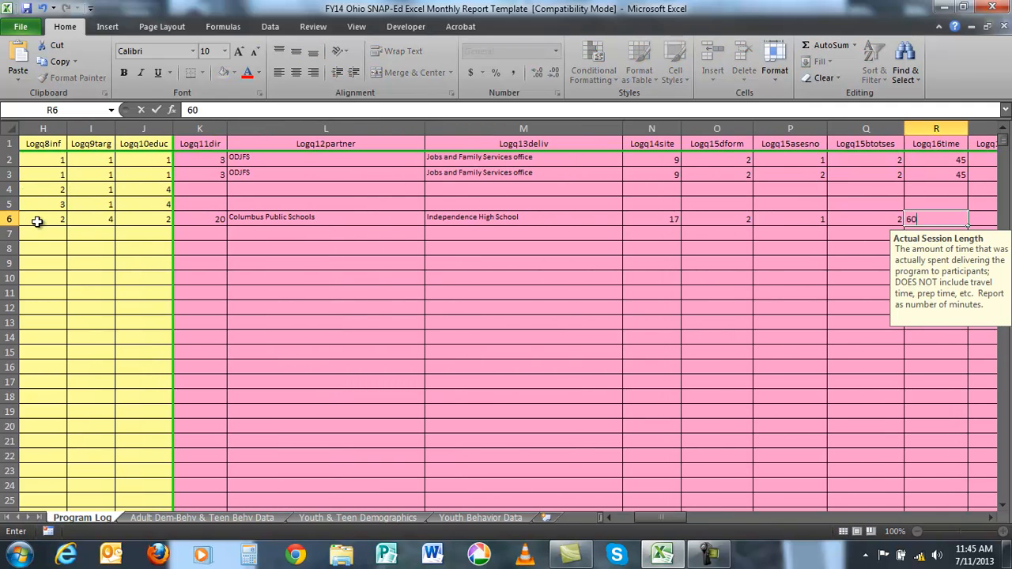
key("Tab")
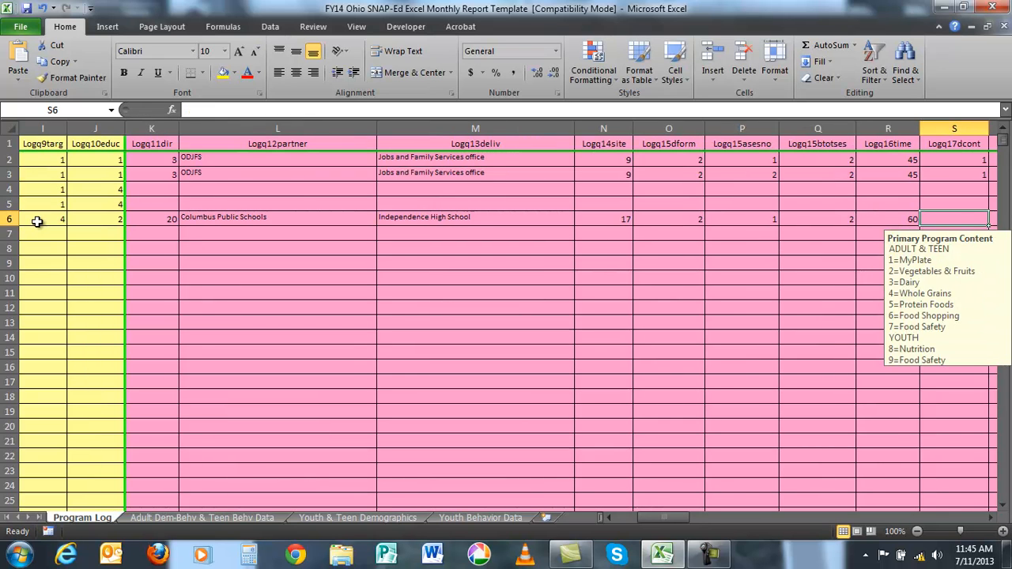
type("3")
key("Tab")
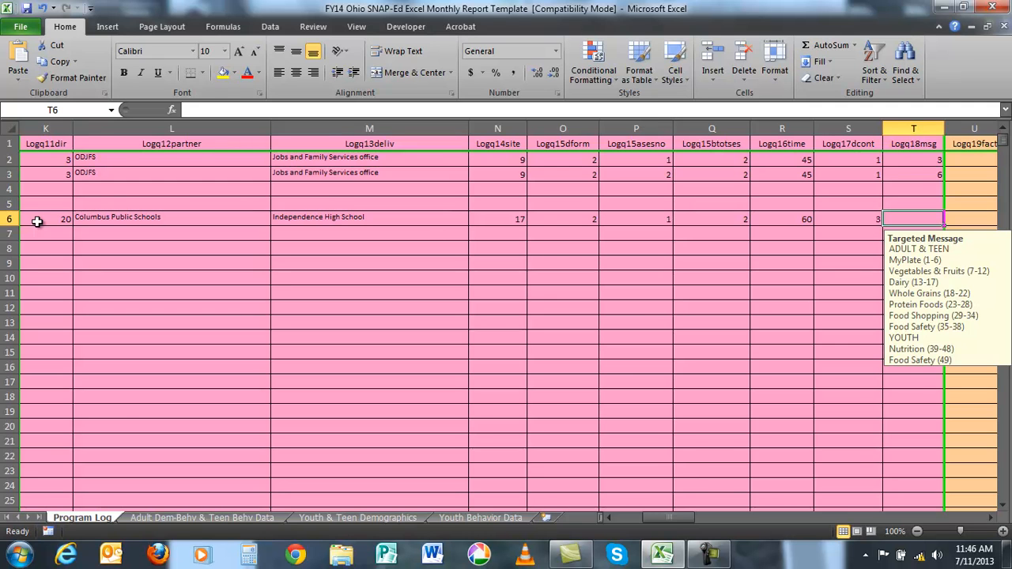
type("13")
key("Return")
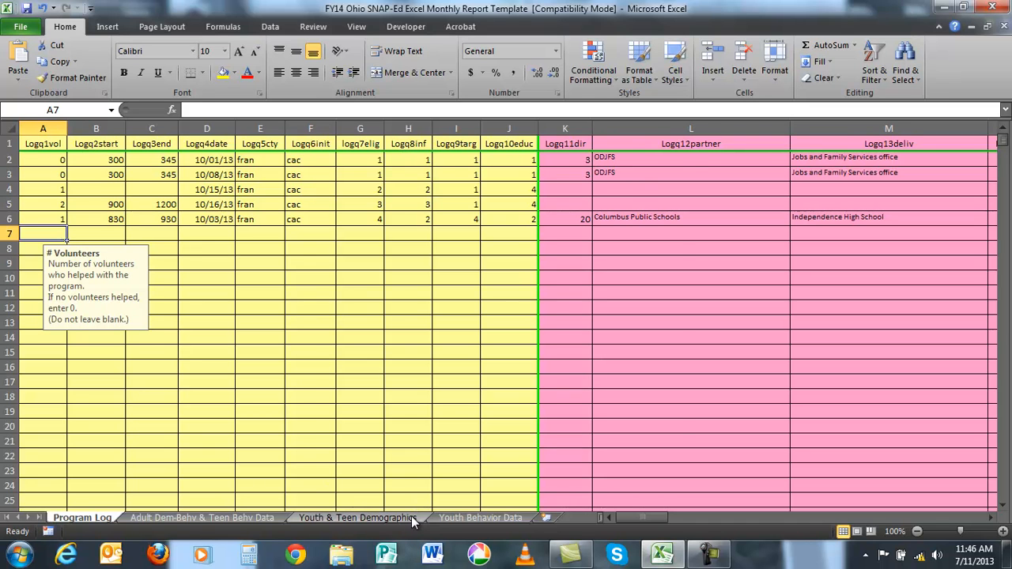
- On the Youth & Teen Demographics sheet, enter grade 10 and program date 10/3 in row 2
left_click(411, 519)
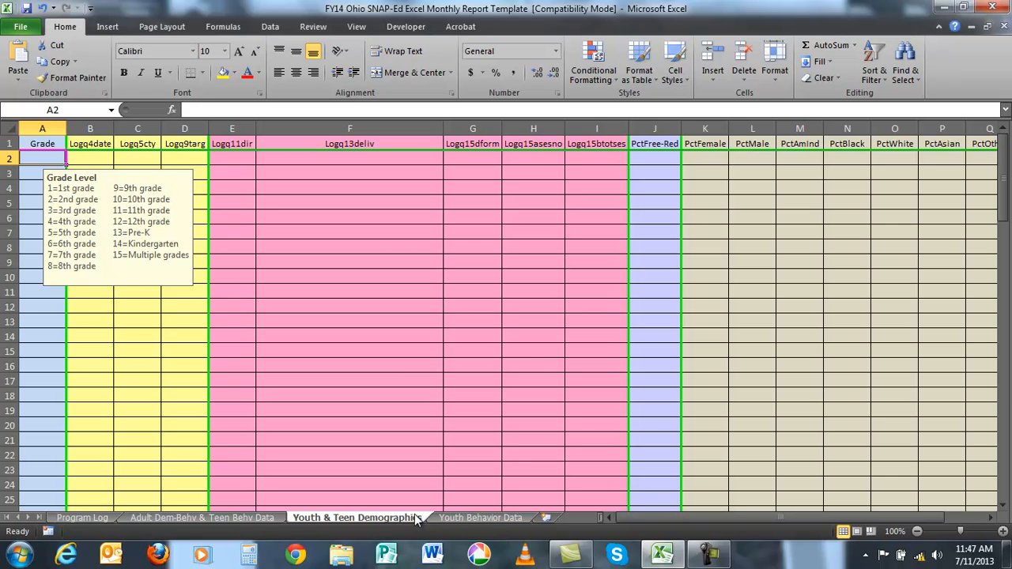
type("10")
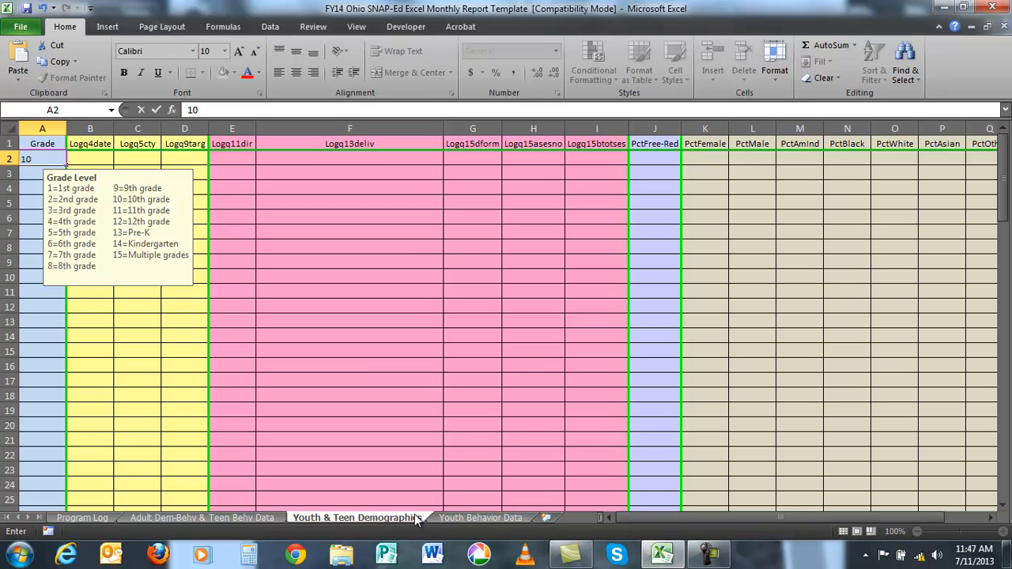
key("Tab")
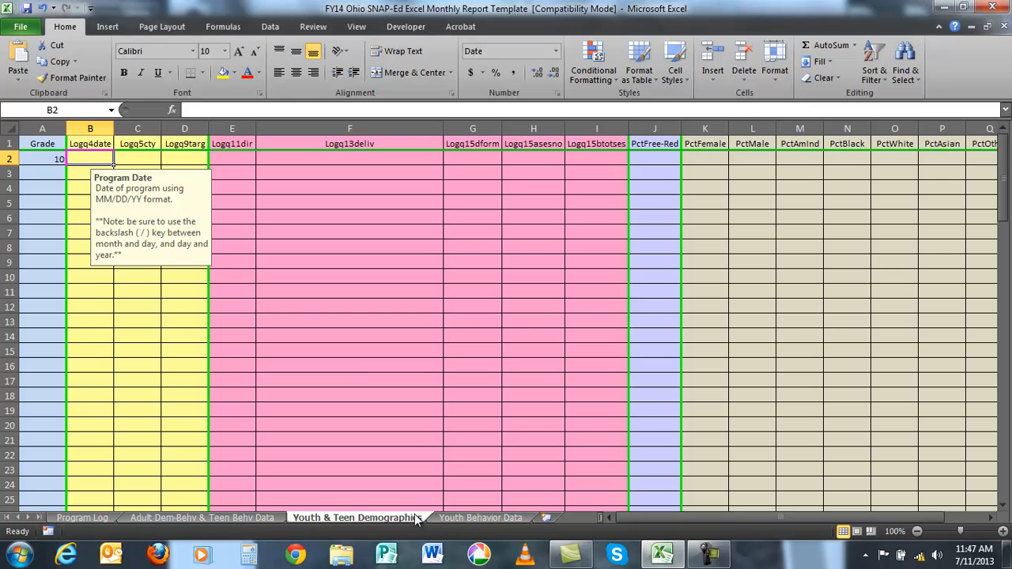
type("10/3")
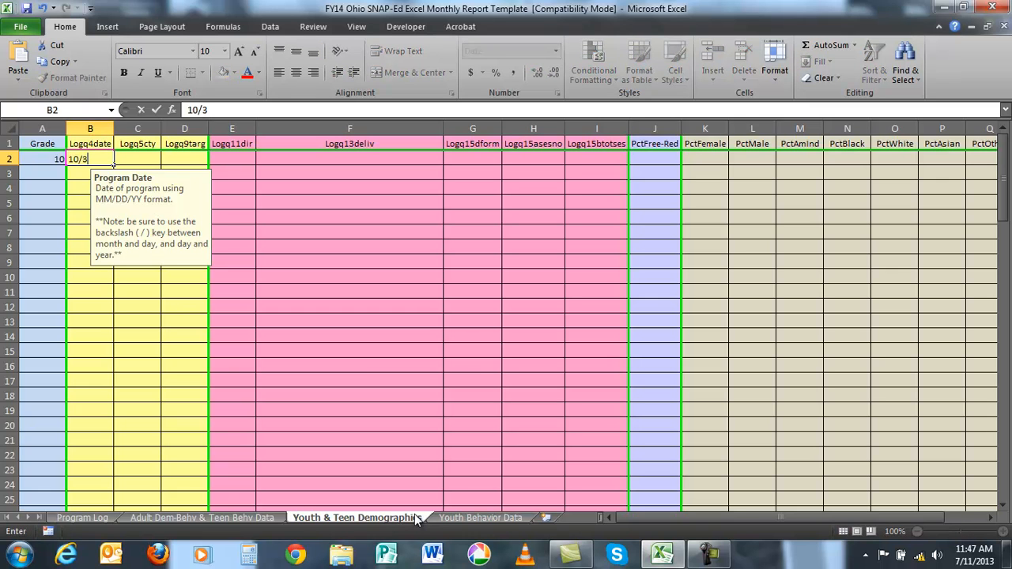
key("Tab")
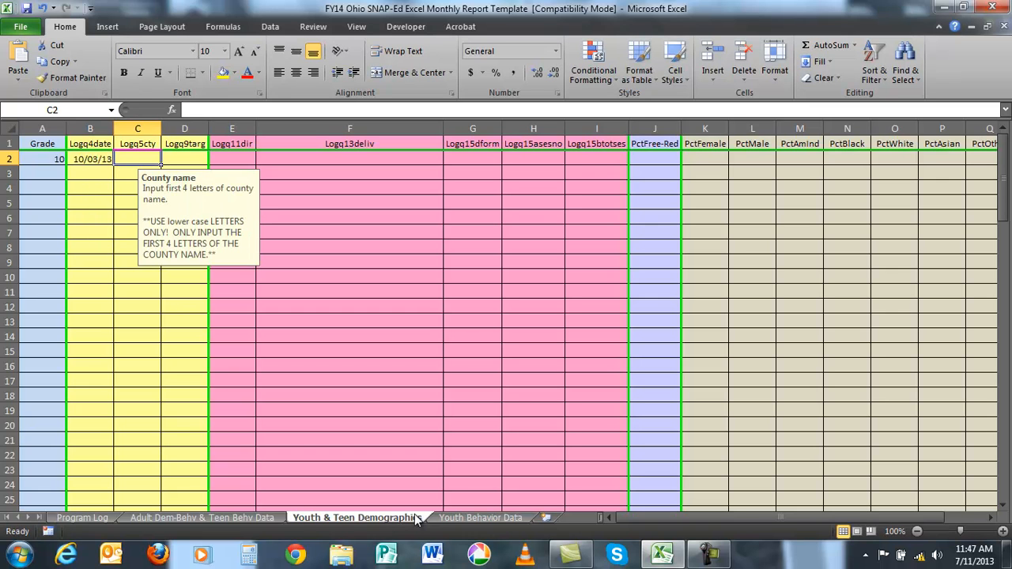
- Enter county fran, target audience 4 (Teen) and 20 direct contacts in row 2 of the Youth & Teen Demographics sheet
type("fran")
key("Tab")
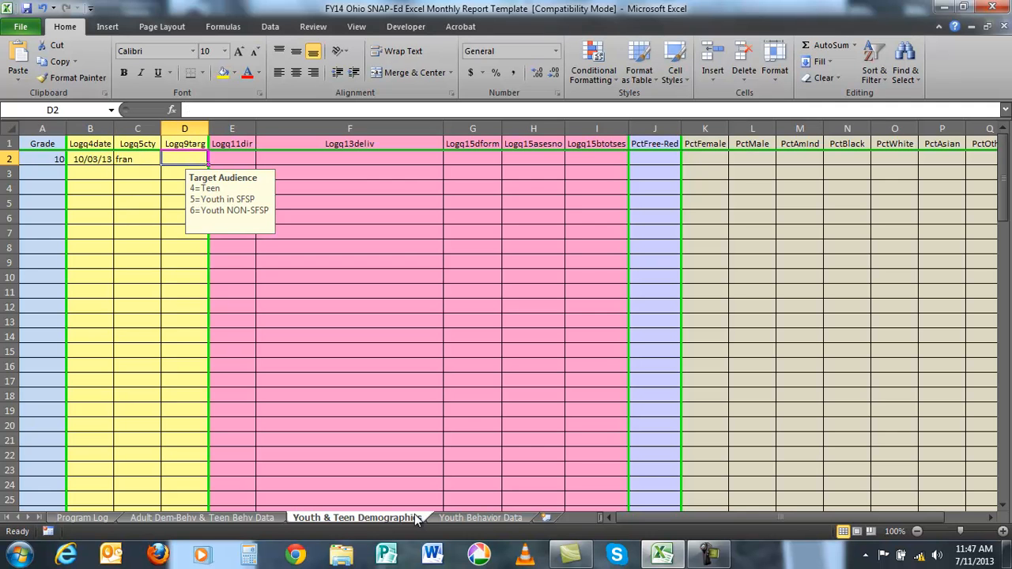
type("4")
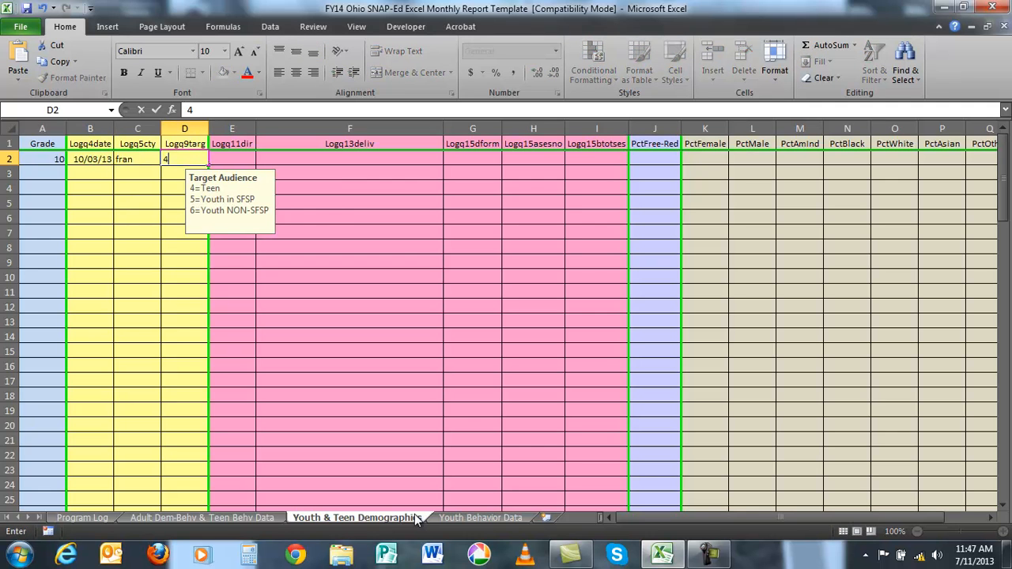
key("Tab")
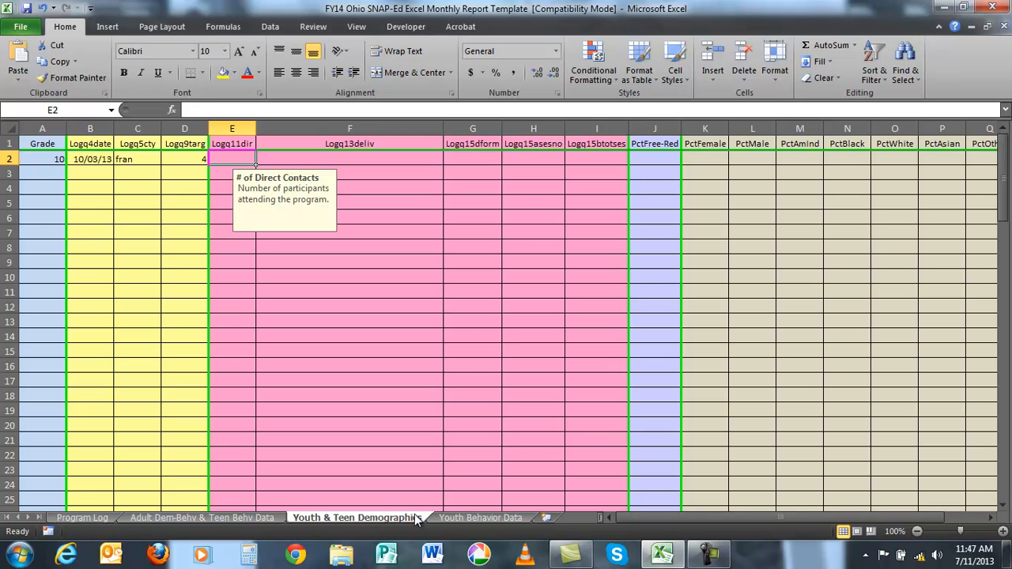
type("20")
key("Tab")
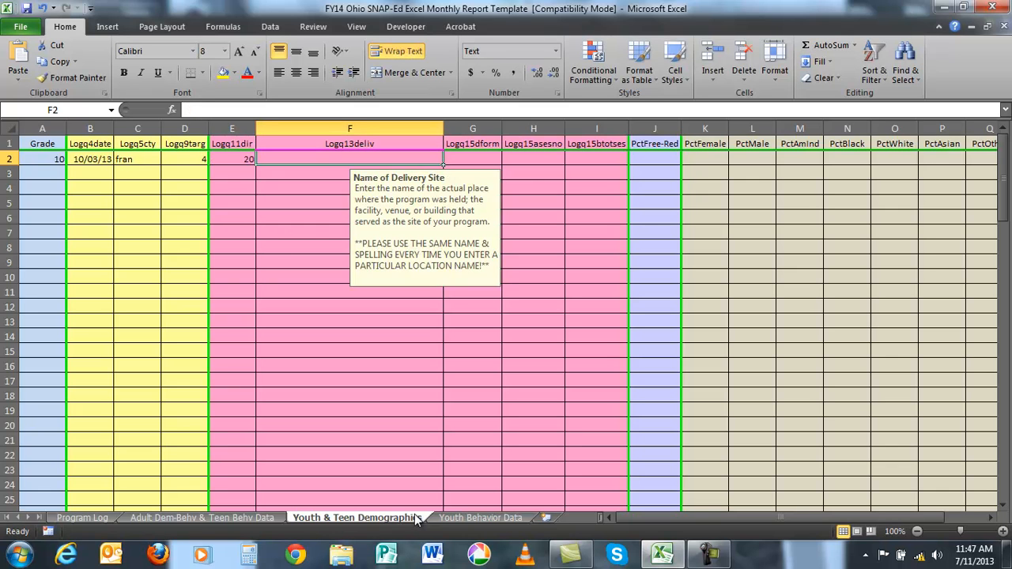
- Enter Independence High School as row 2's delivery site, with format 2 and session number 1 of 2 total sessions
type("Inde")
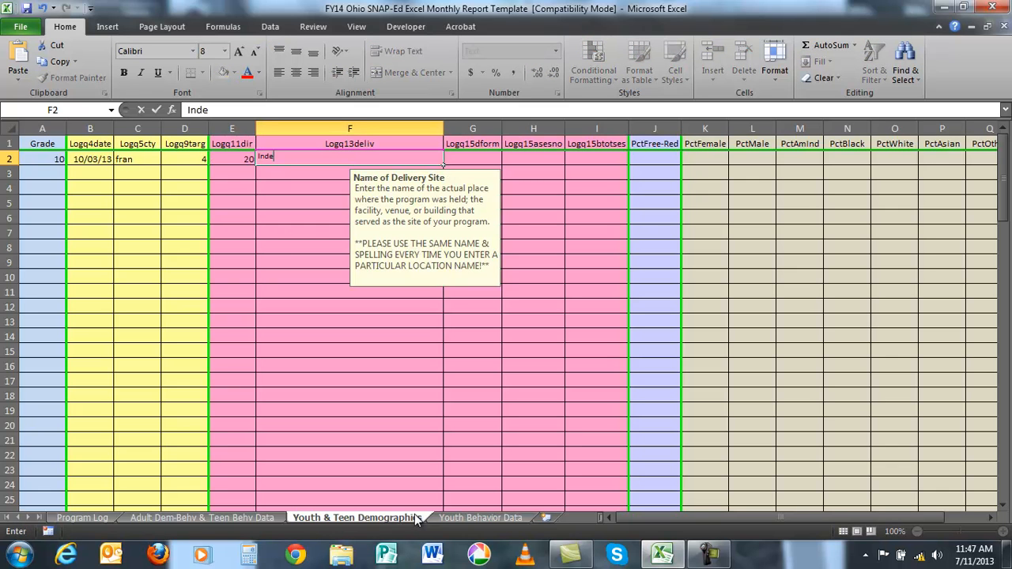
type("pendence High School")
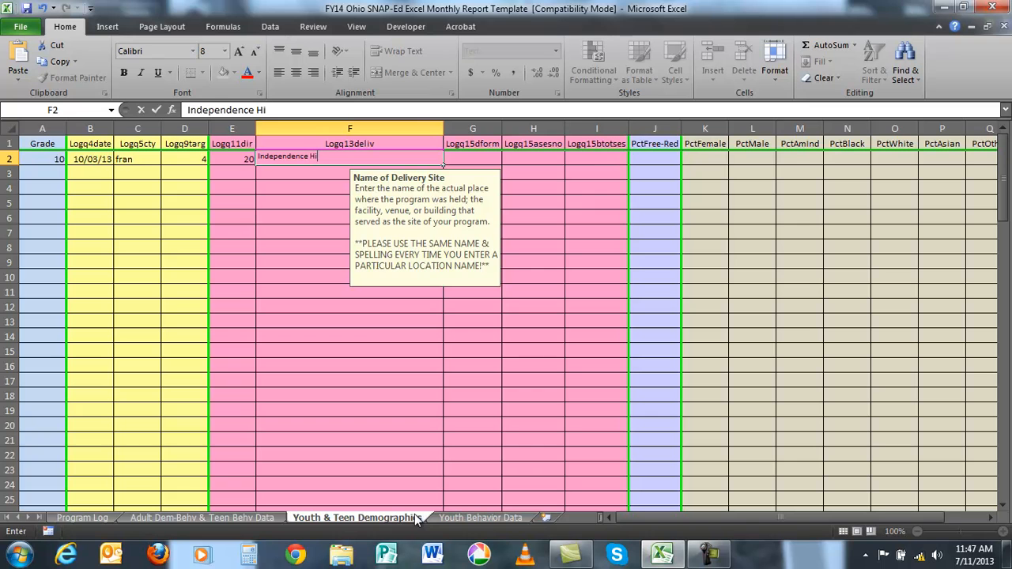
key("Tab")
type("2")
key("Tab")
type("1")
key("Tab")
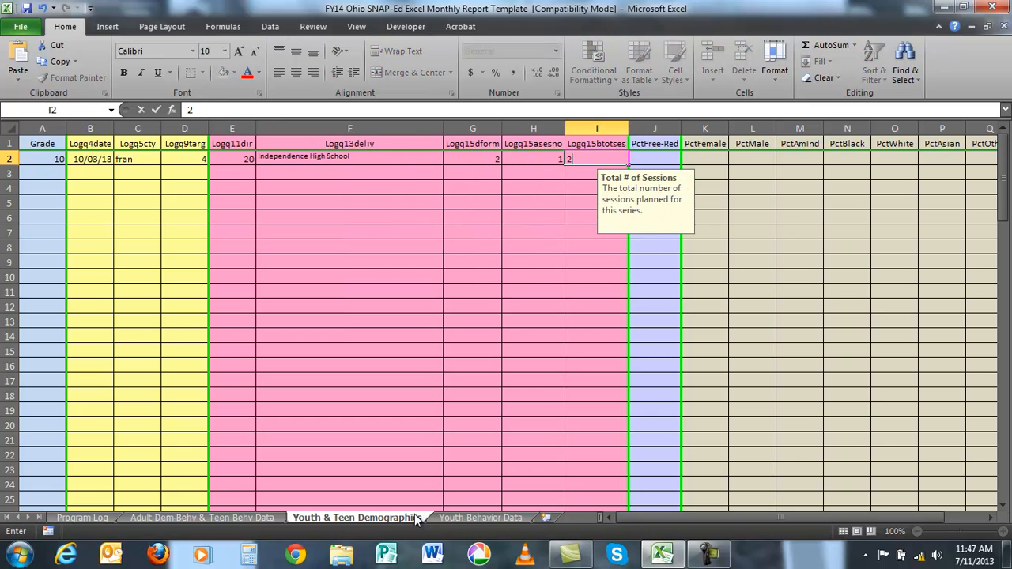
type("2")
key("Tab")
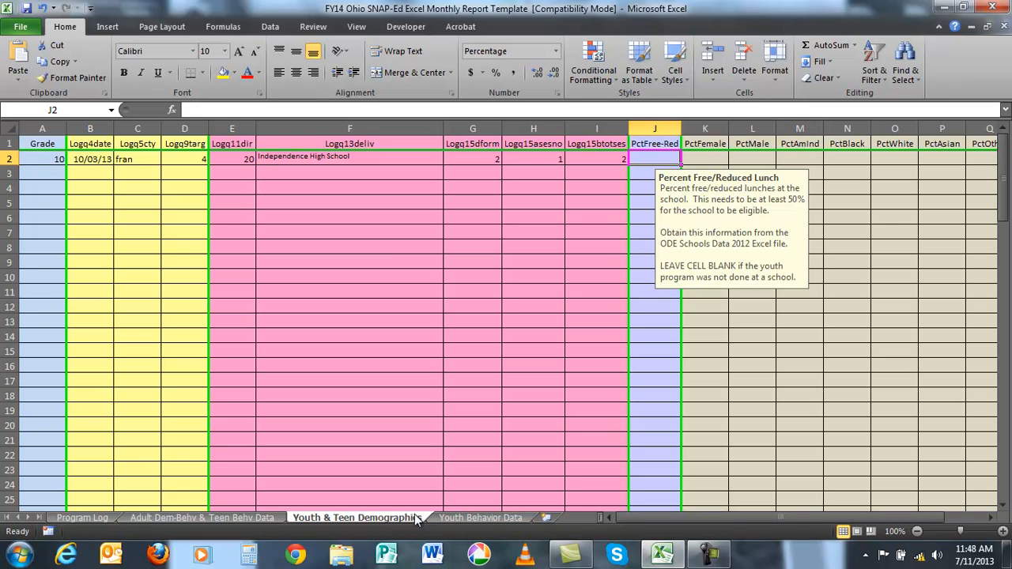
- Set row 2's free/reduced lunch percentage to 68.61%, female students to 49% and male students to 51%
type("68.61")
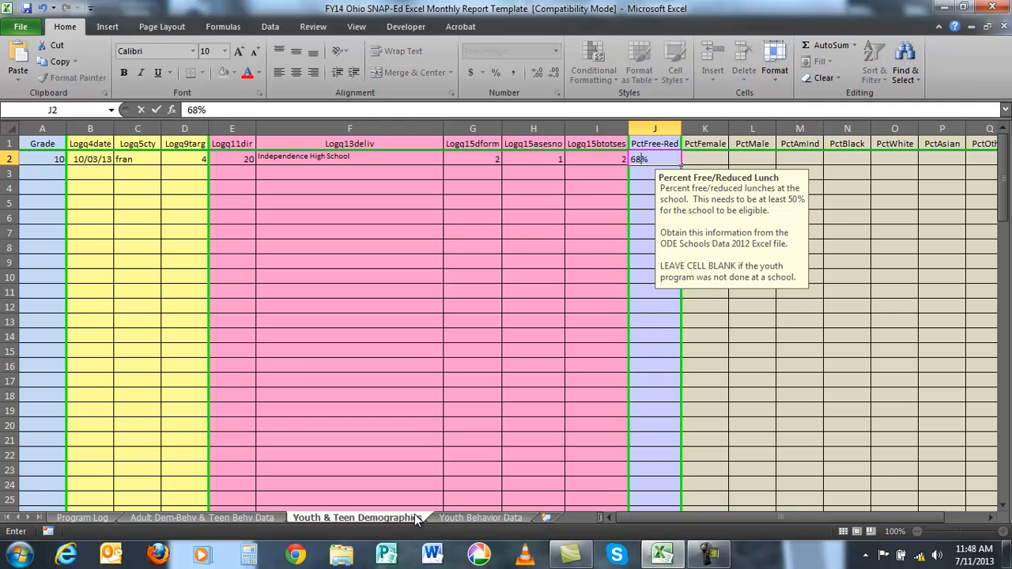
key("Tab")
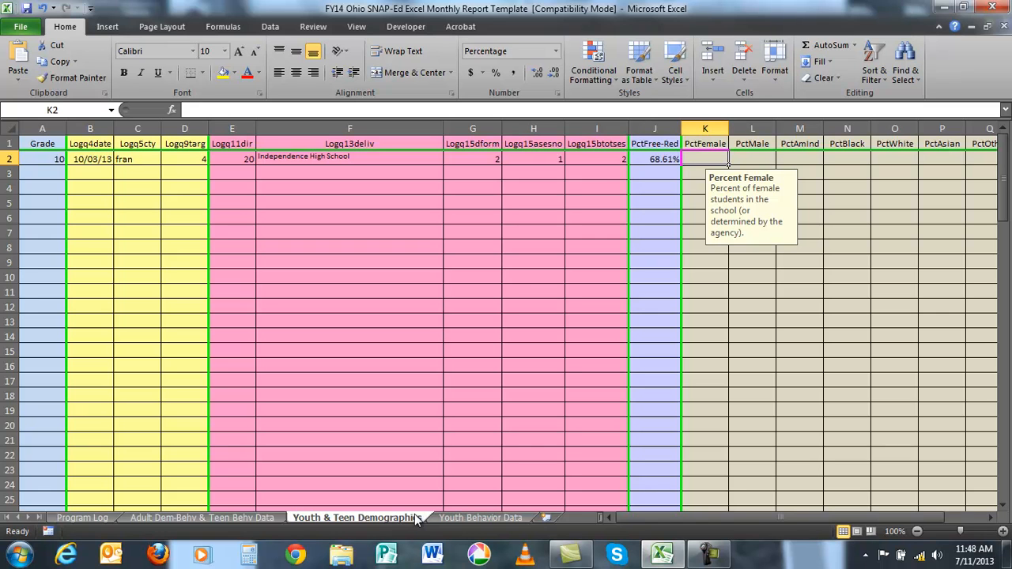
type("49")
key("Tab")
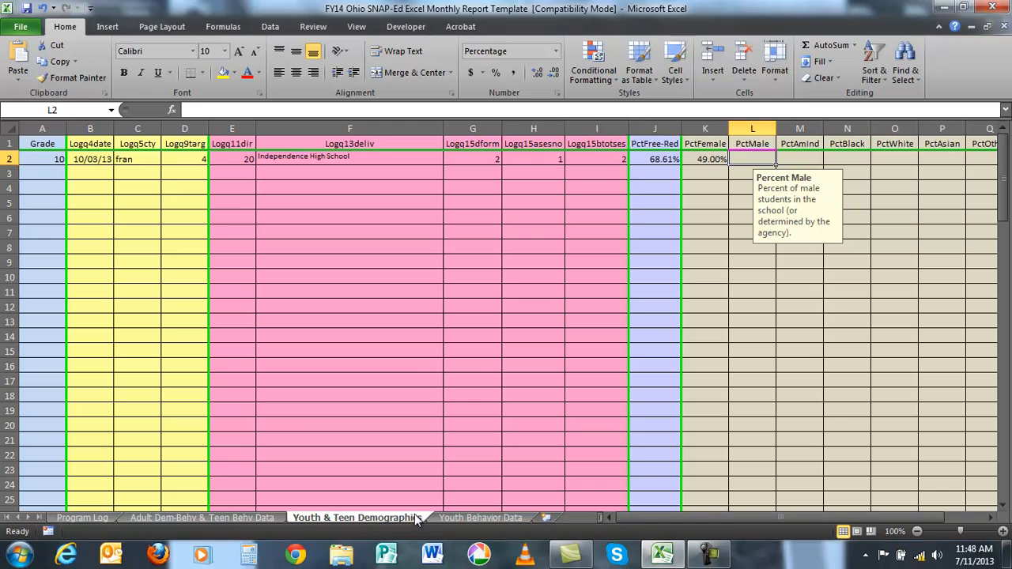
type("51.00")
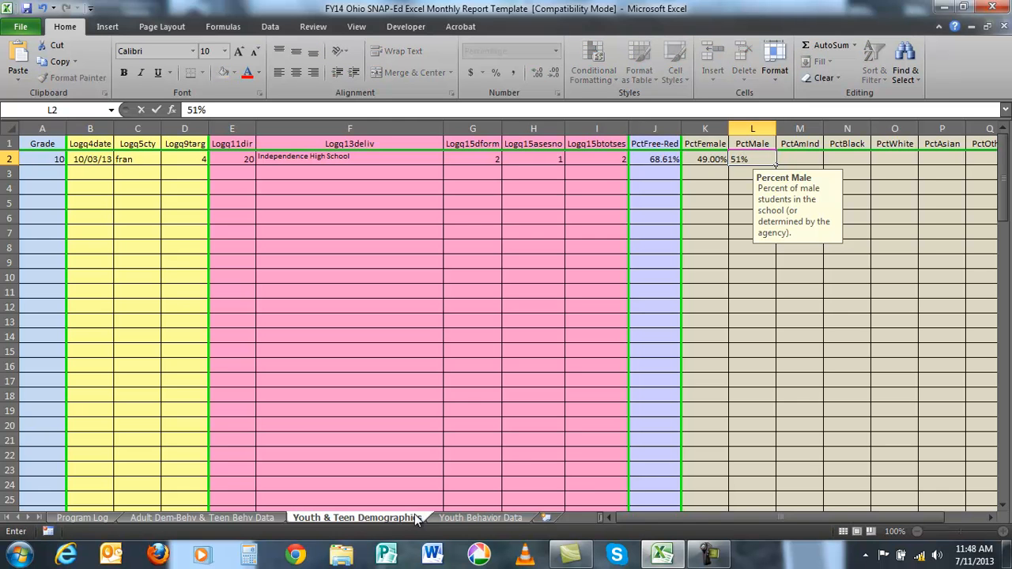
type("%")
key("Tab")
- Enter row 2's race percentages: American Indian 1%, Black 90%, White 6%, Asian 1% and Other 2%
type("1%")
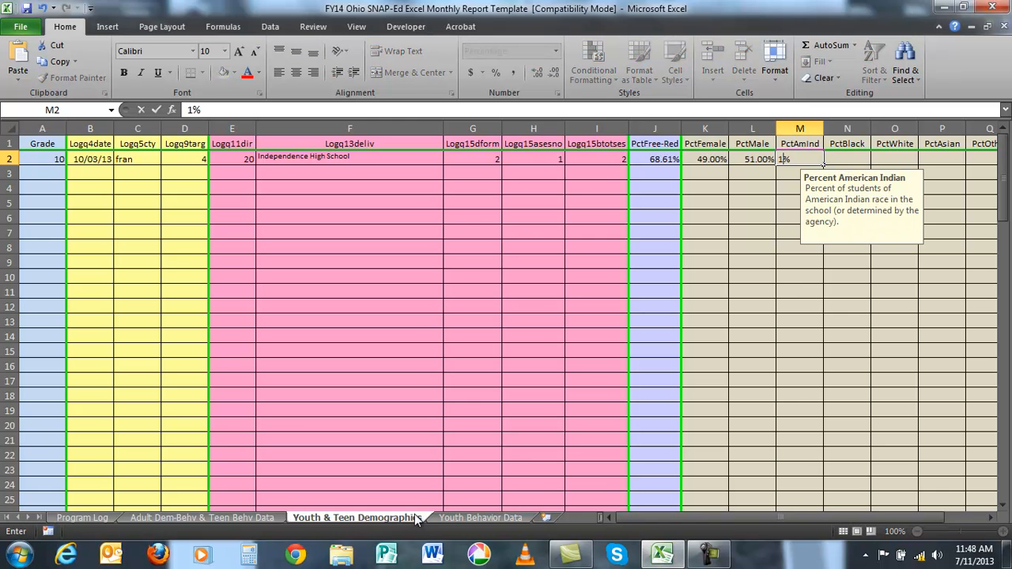
key("Tab")
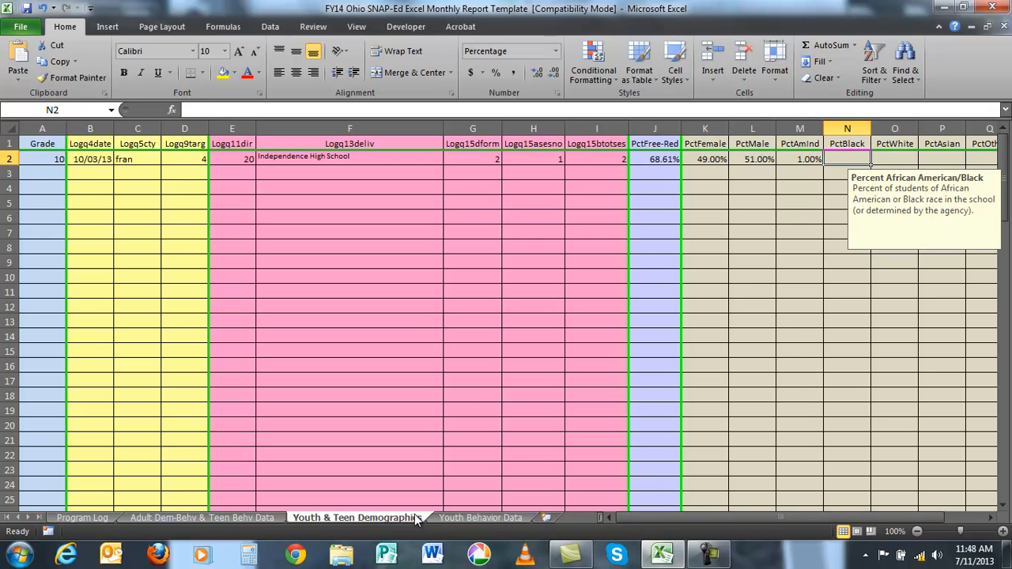
type("90")
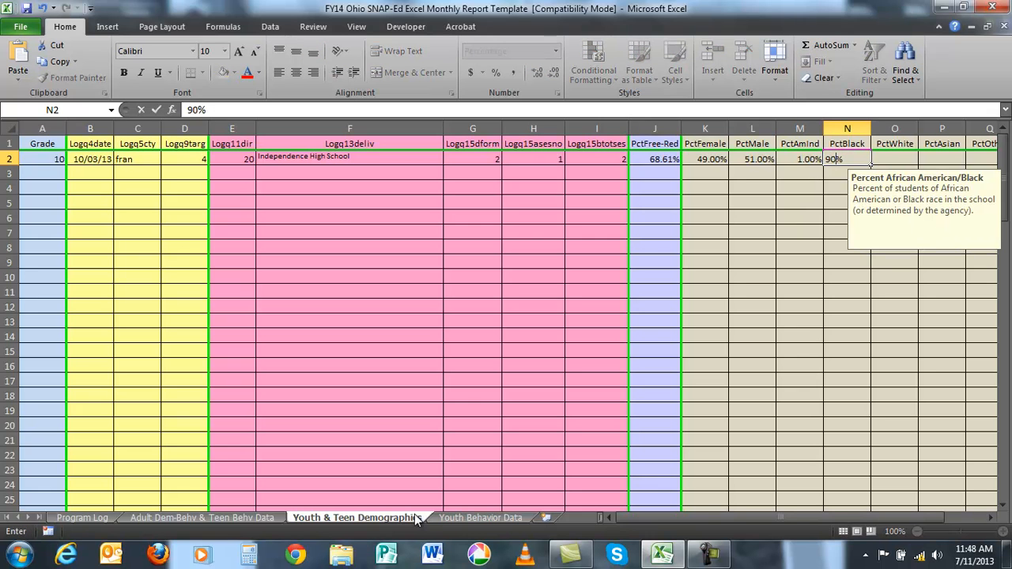
key("Tab")
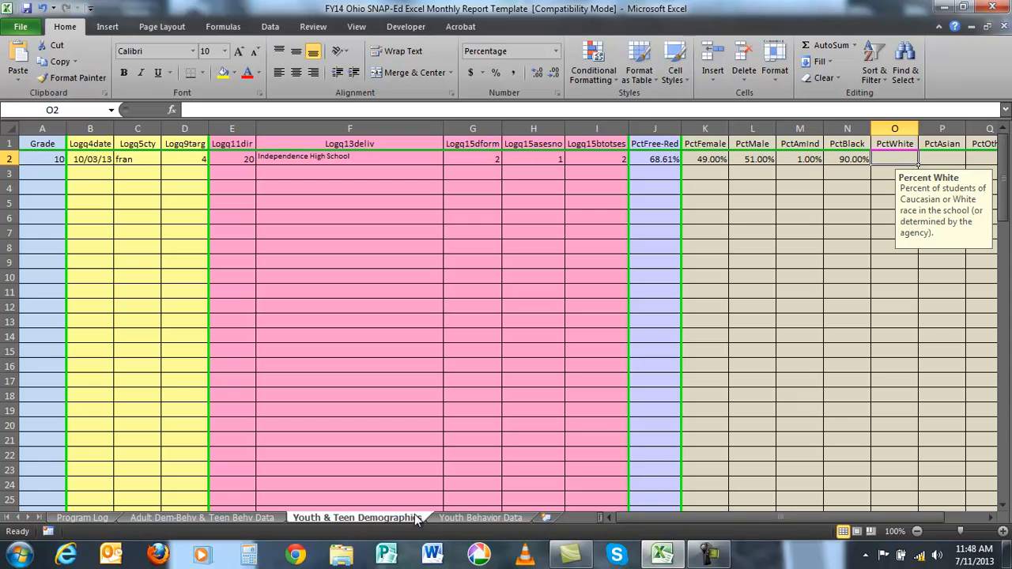
type("6")
key("Tab")
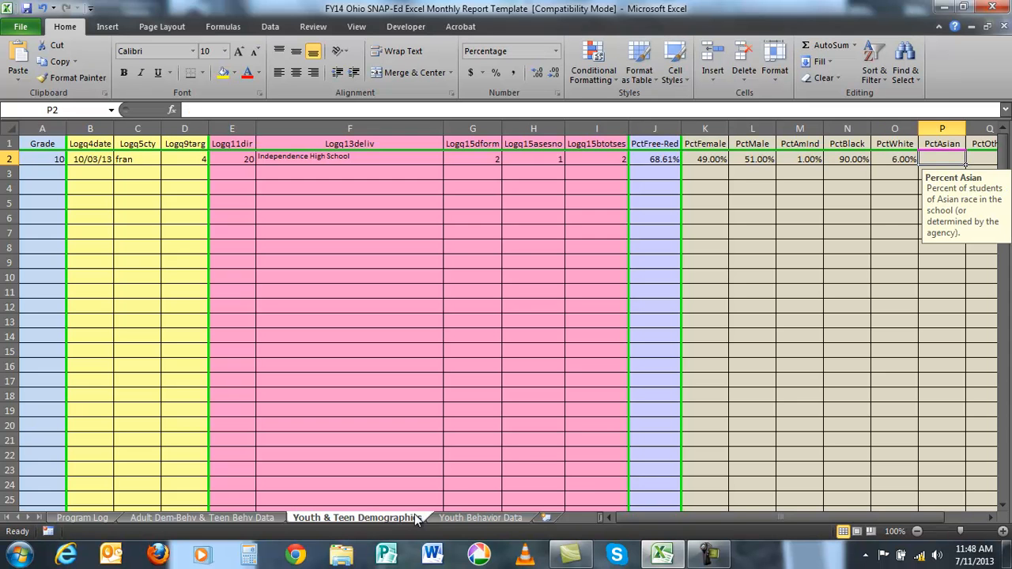
type("1")
key("Tab")
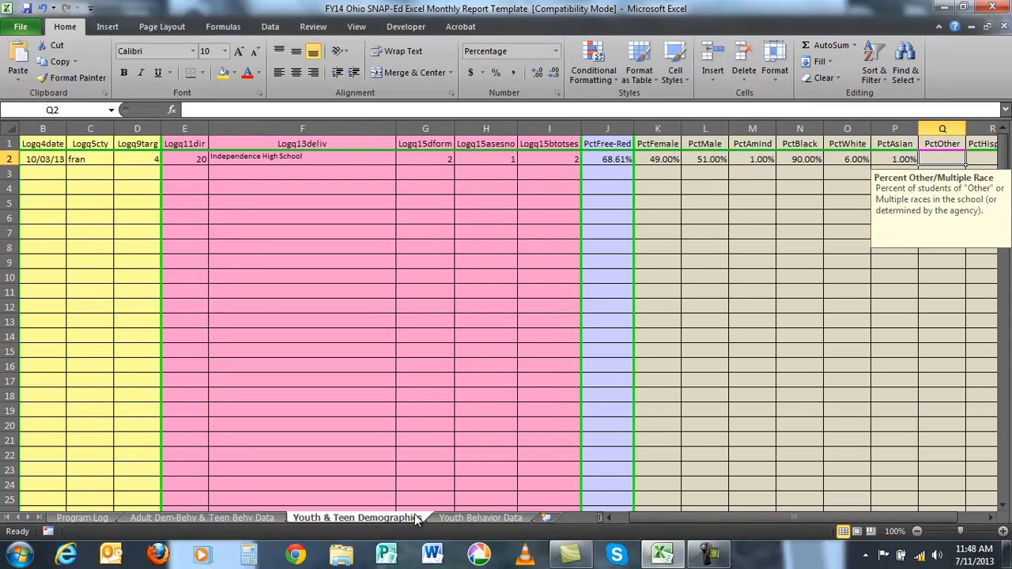
type("2")
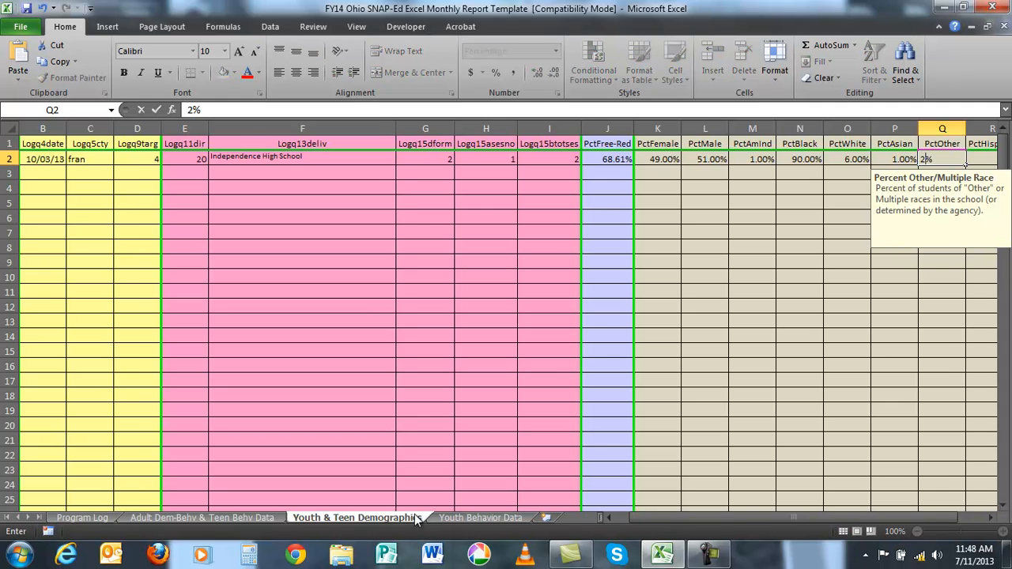
key("Tab")
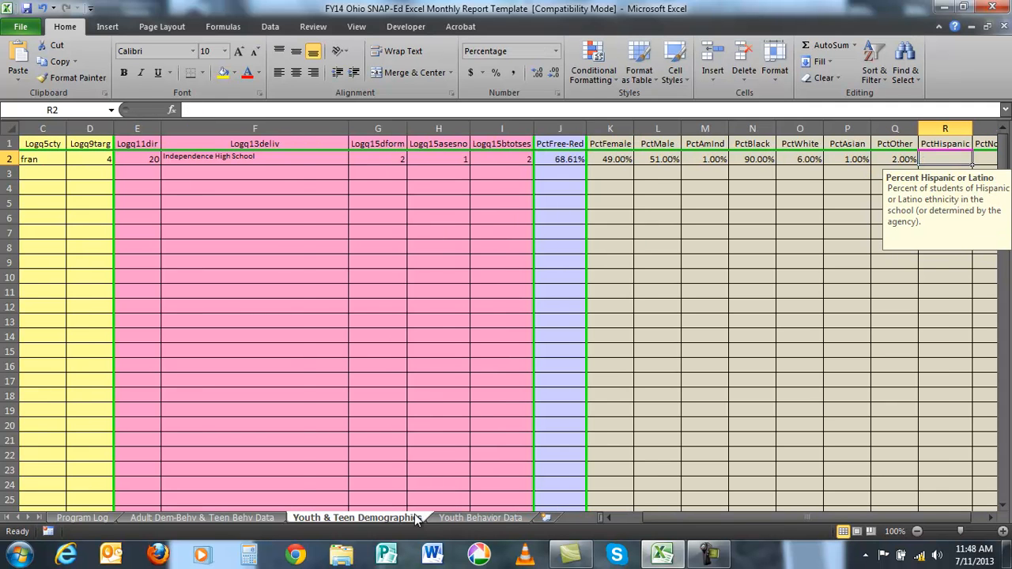
- Complete row 2's ethnicity with 2% Hispanic and 98% non-Hispanic, and save the workbook
type("2")
key("Tab")
type("98")
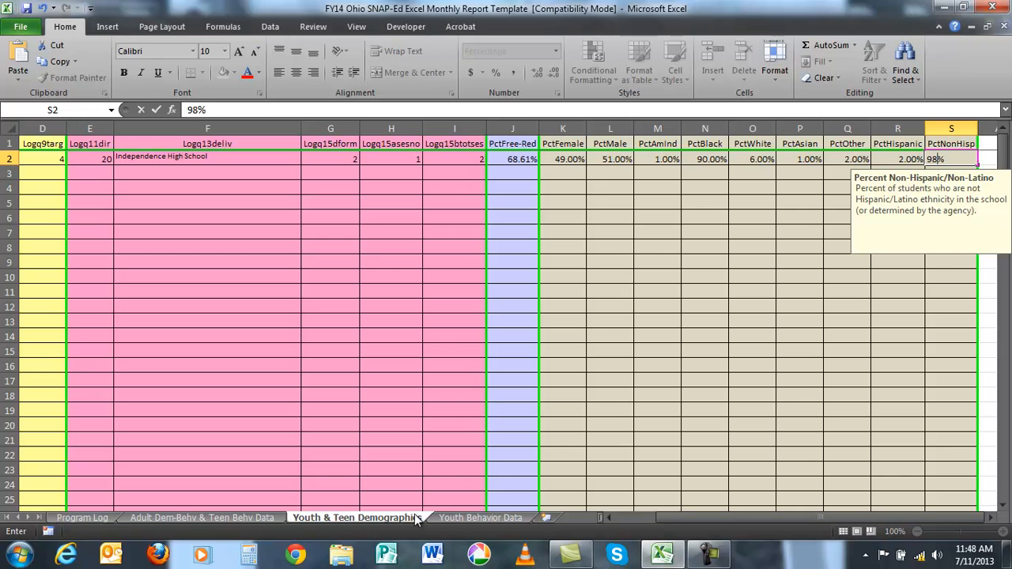
key("Return")
key("Left")
key("Left")
key("Left")
key("Left")
key("Left")
key("Left")
key("Left")
key("Left")
key("Left")
key("Left")
key("Left")
key("Left")
key("Left")
key("Left")
key("Left")
key("Left")
key("Left")
key("Left")
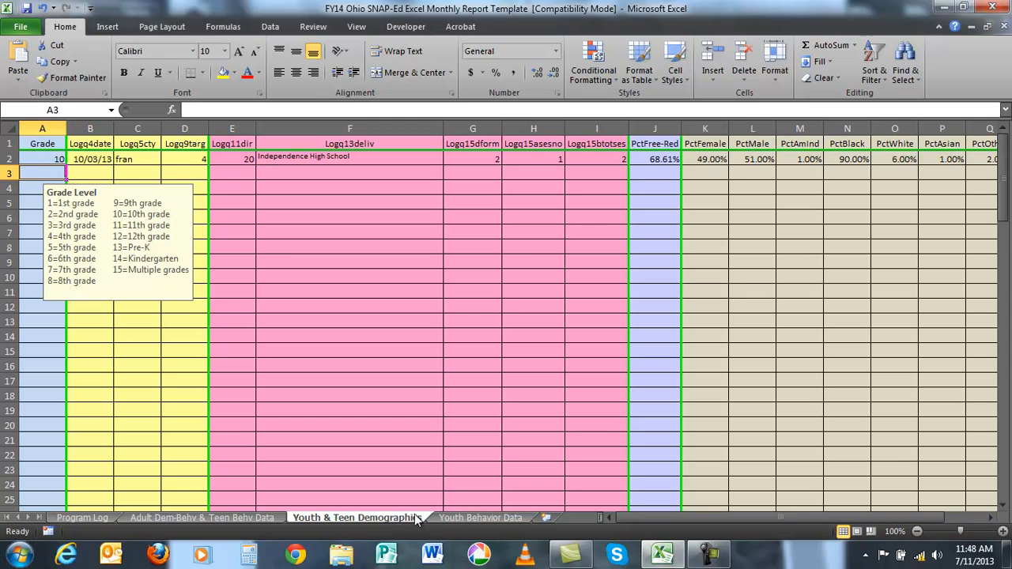
left_click(26, 9)
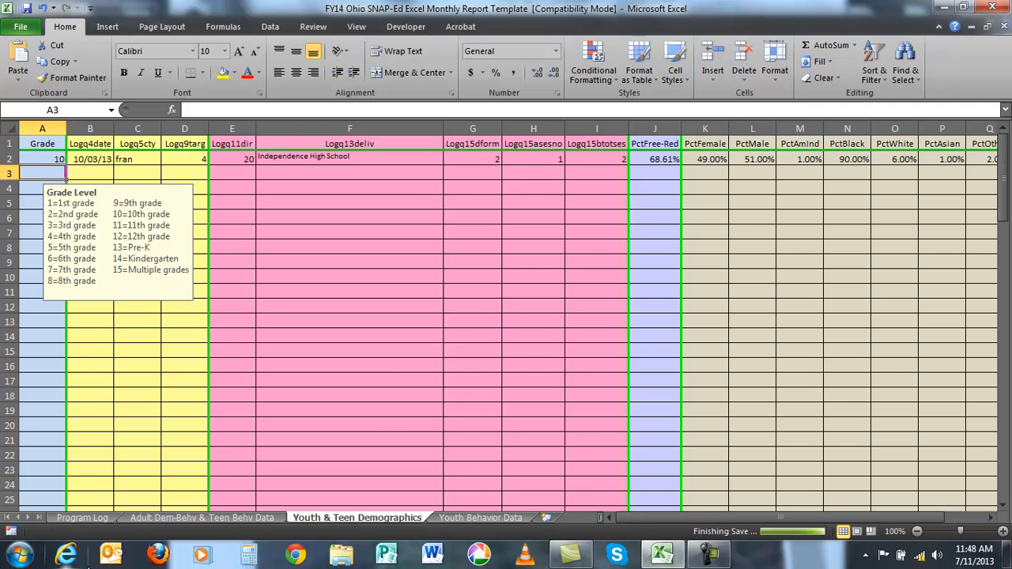
- On the Program Log sheet, enter 1 volunteer, start time 830, end time 930 and program date 10/10/13 in row 7
left_click(82, 517)
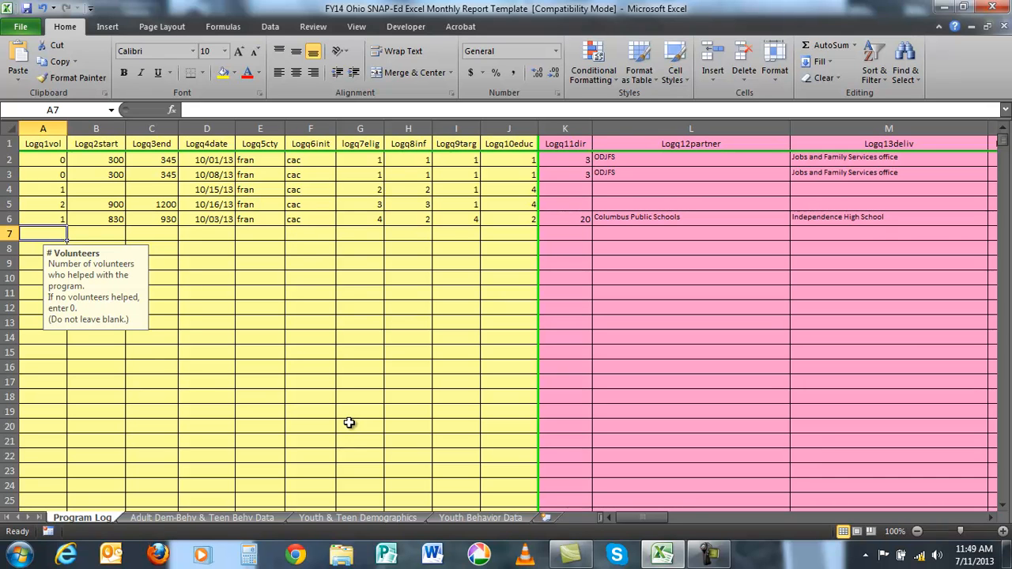
type("1")
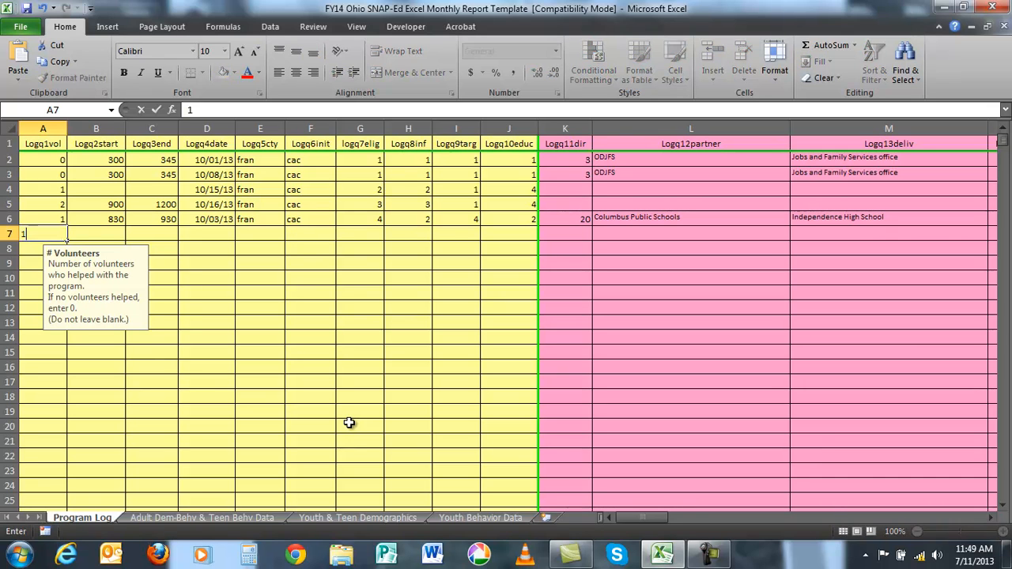
key("Tab")
type("830")
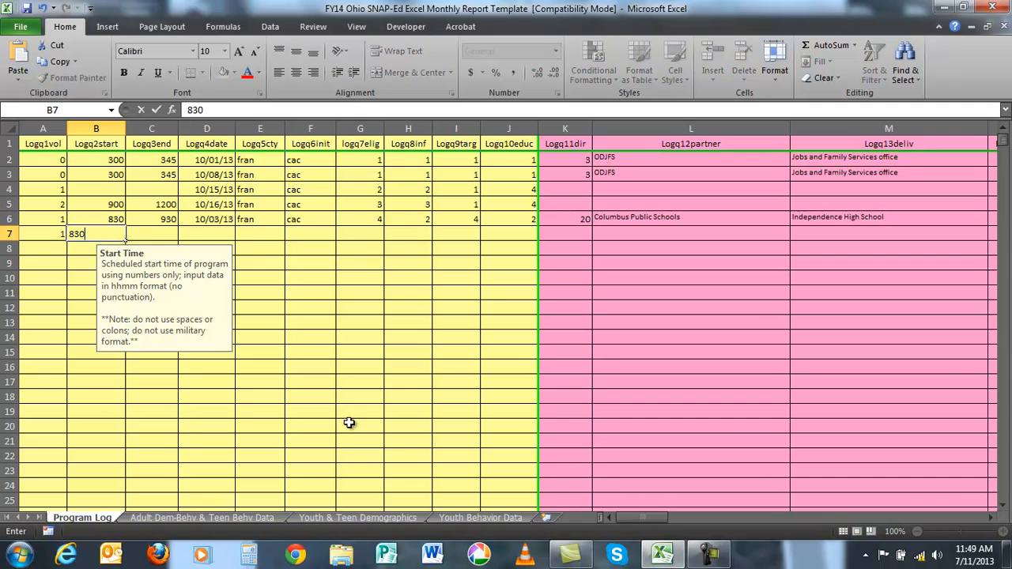
key("Tab")
type("930")
key("Tab")
type("10/10/13")
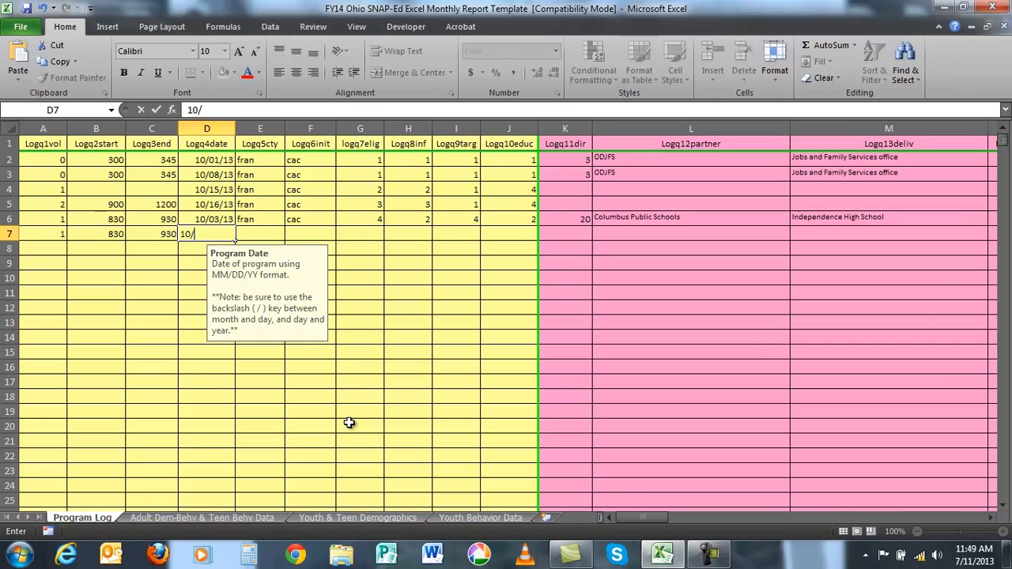
key("Tab")
- Enter county fran in row 7 and the same staff initials as in the rows above
type("fran")
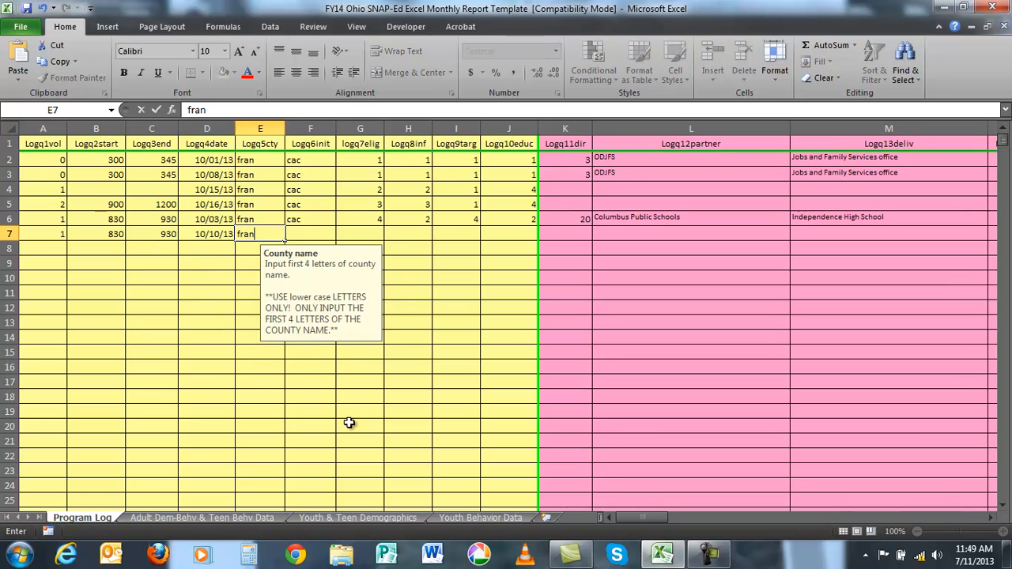
key("Tab")
type("cac")
key("Tab")
- Set row 7's logq7elig code to 4, Logq8inf to 2, Logq9targ to 4 and Logq10educ to 2
type("4")
key("Tab")
type("2")
key("Tab")
type("4")
key("Tab")
type("2")
key("Tab")
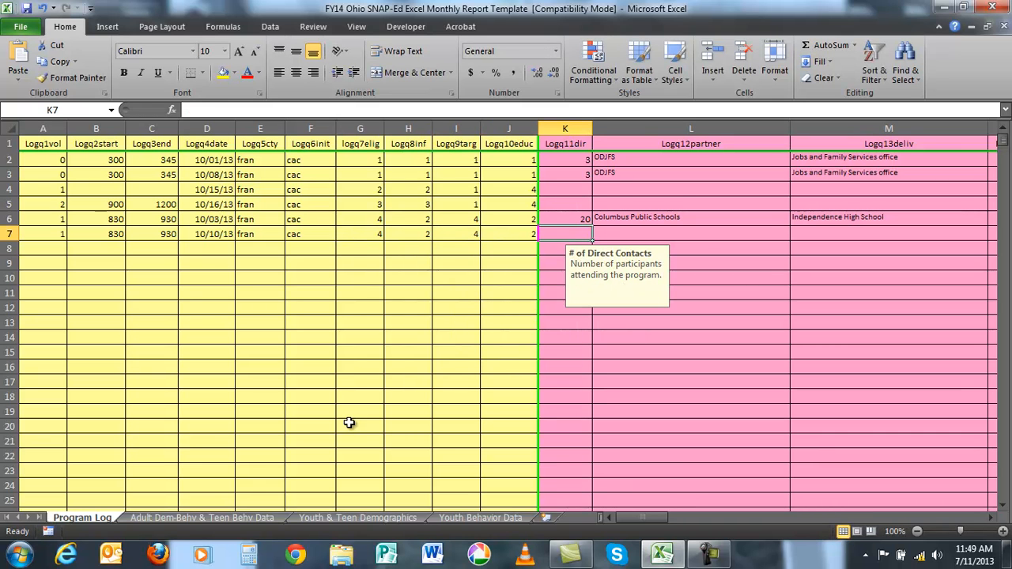
- Enter 19 direct contacts and Columbus Public Schools as the partner agency in row 7
type("1")
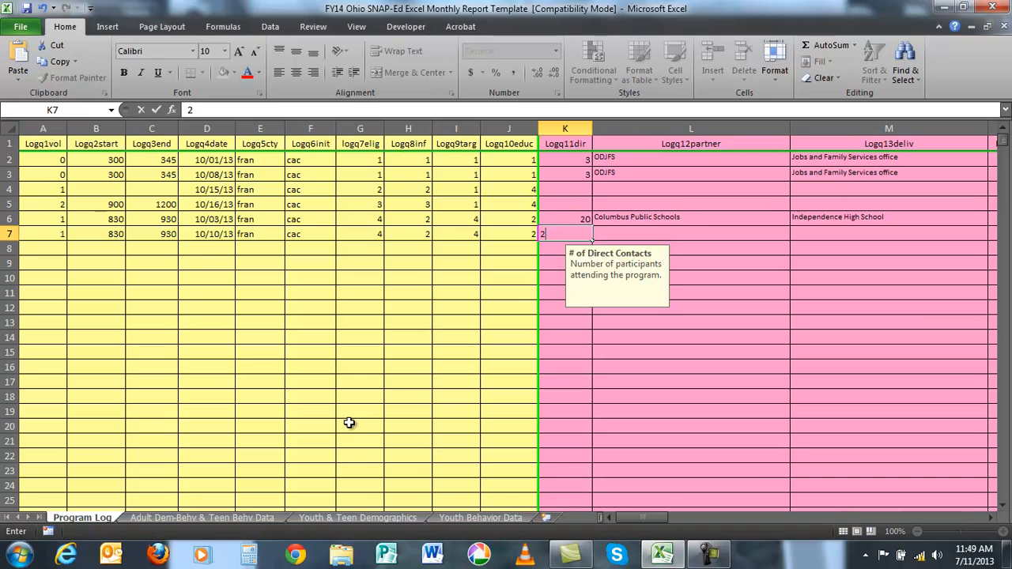
type("9")
key("Tab")
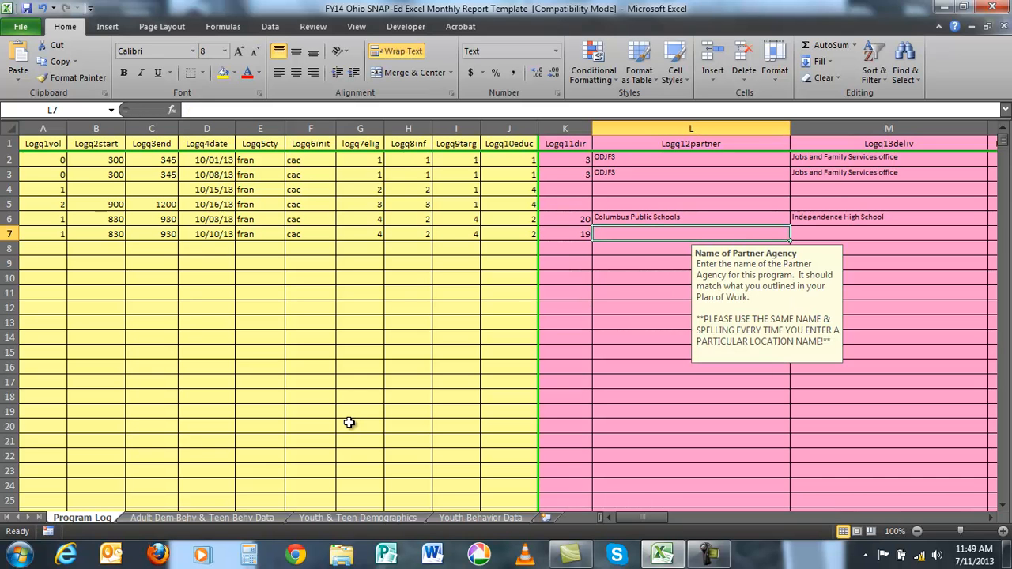
type("Columbus Public Schools")
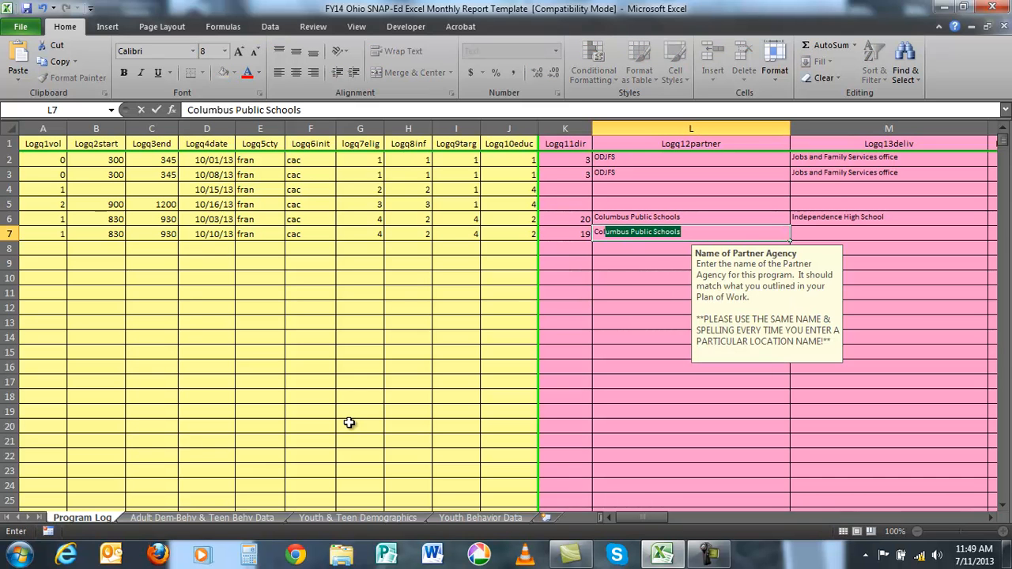
key("Tab")
- Enter Independence High School as row 7's delivery site and 17 (School) as its site category
type("In")
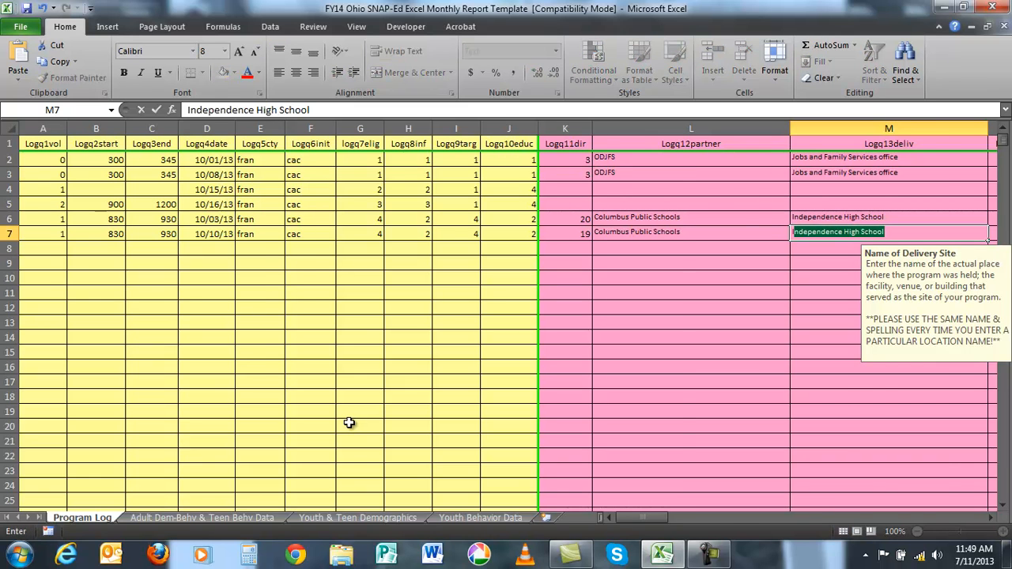
key("Tab")
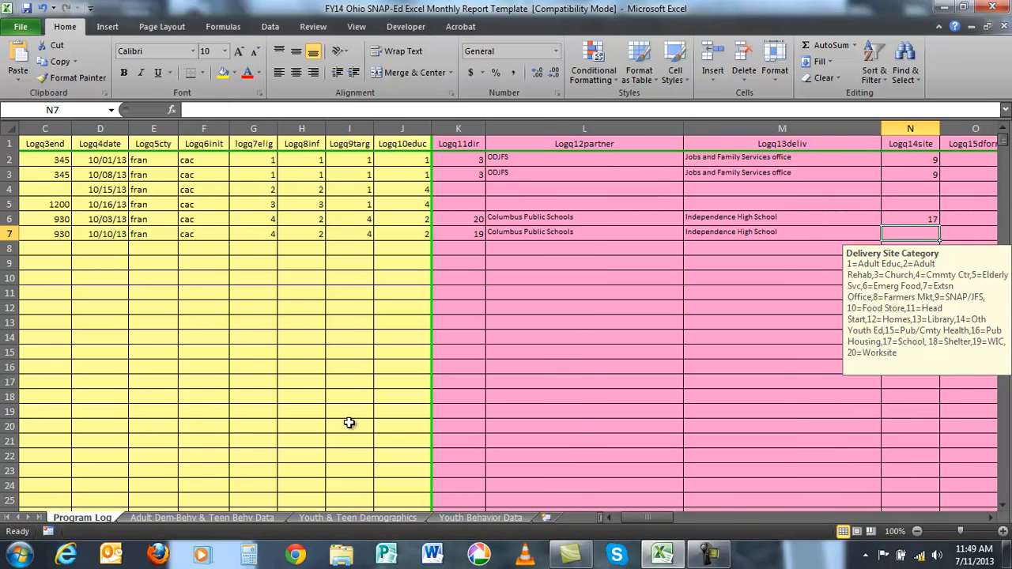
type("17")
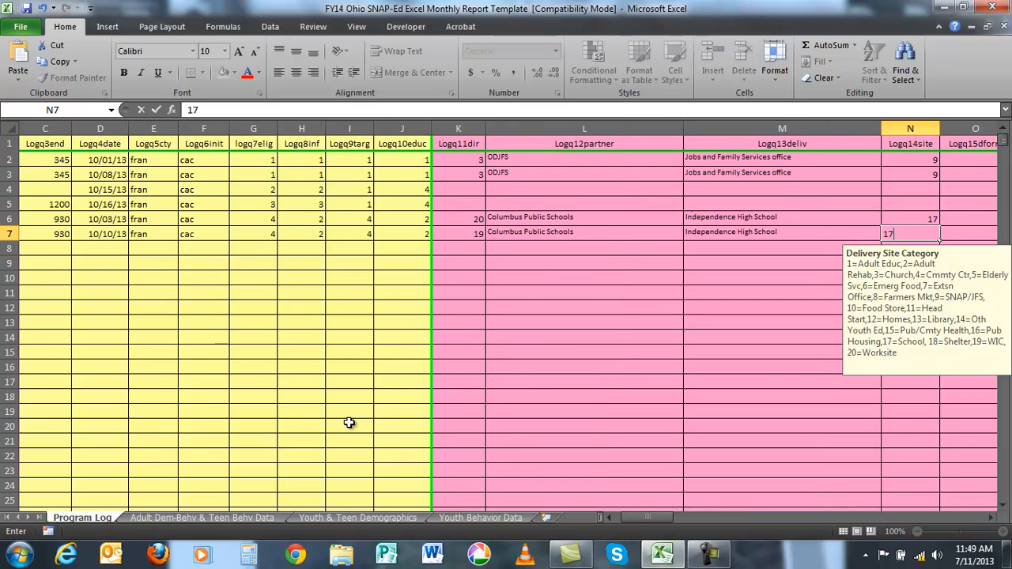
- Set row 7's direct education format to 2, session number to 2 and total sessions to 2
key("Tab")
type("2")
key("Tab")
type("2")
key("Tab")
type("2")
key("Tab")
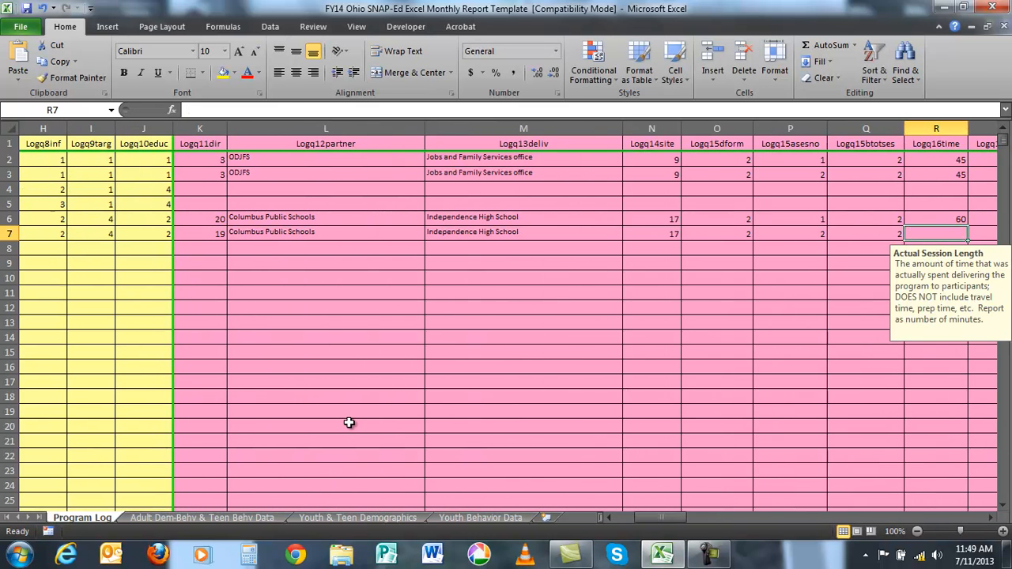
- Enter a 60-minute session length, primary program content 3 (Dairy) and targeted message 15 in row 7
type("60")
key("Tab")
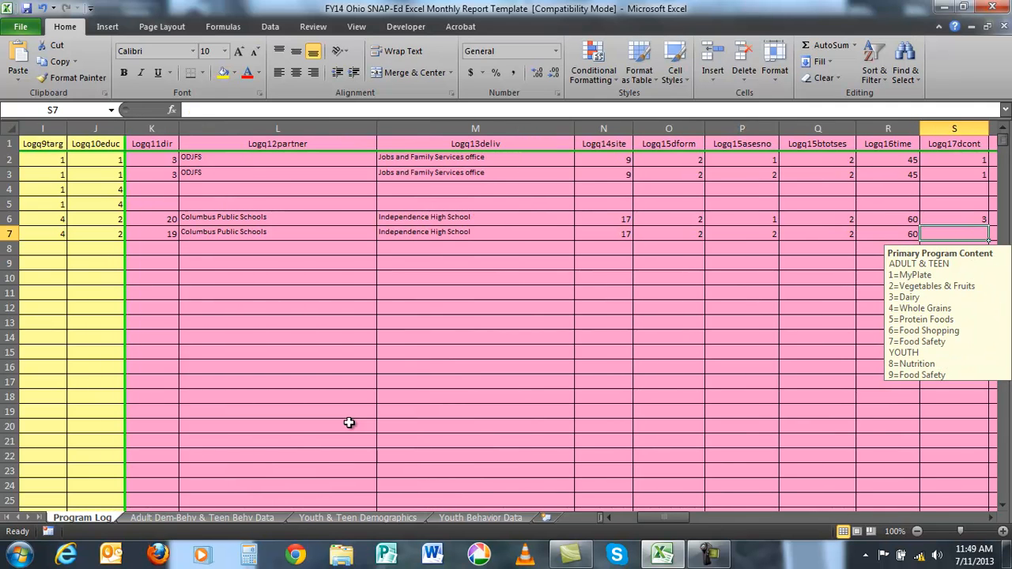
type("3")
key("Tab")
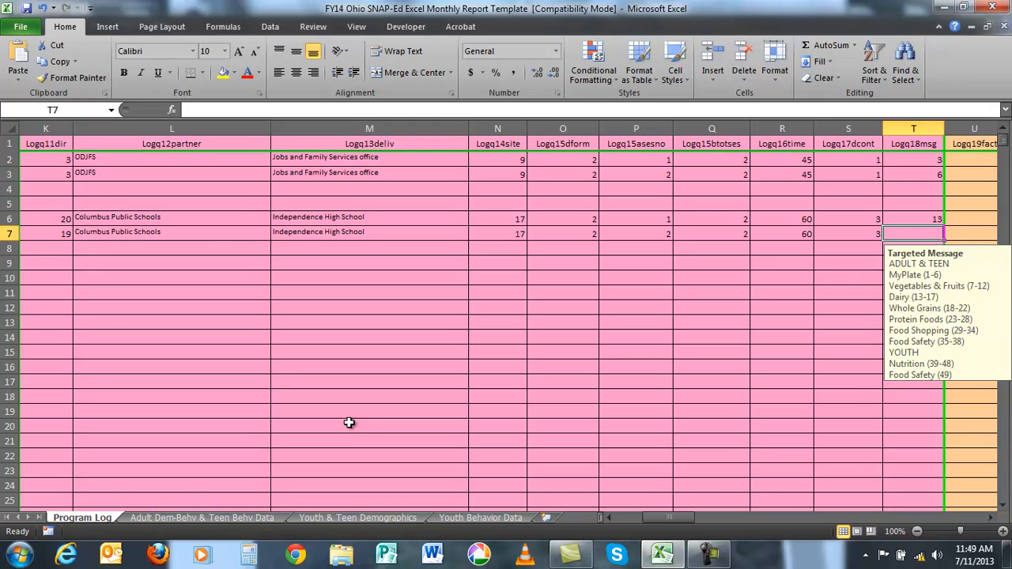
type("15")
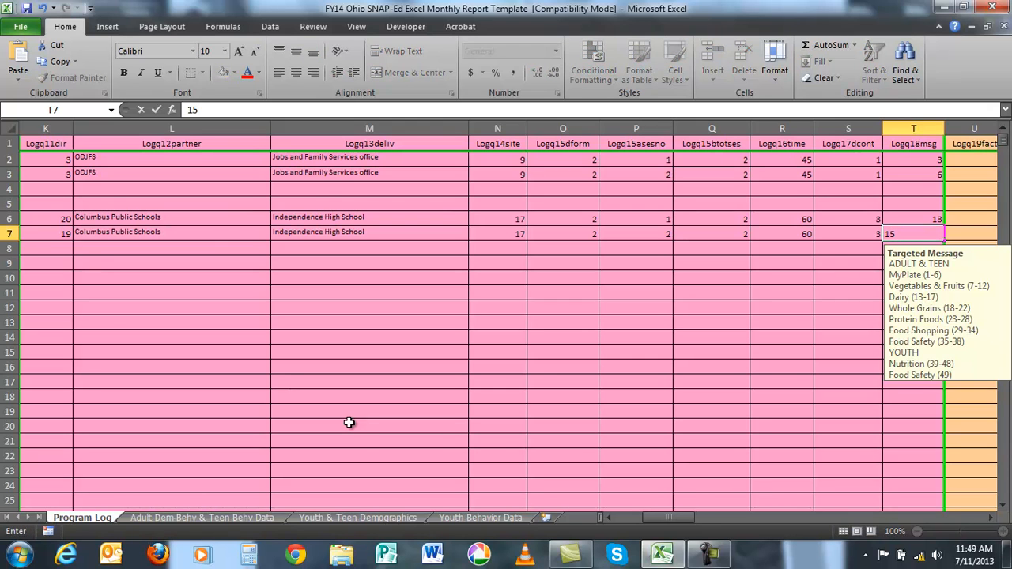
key("Return")
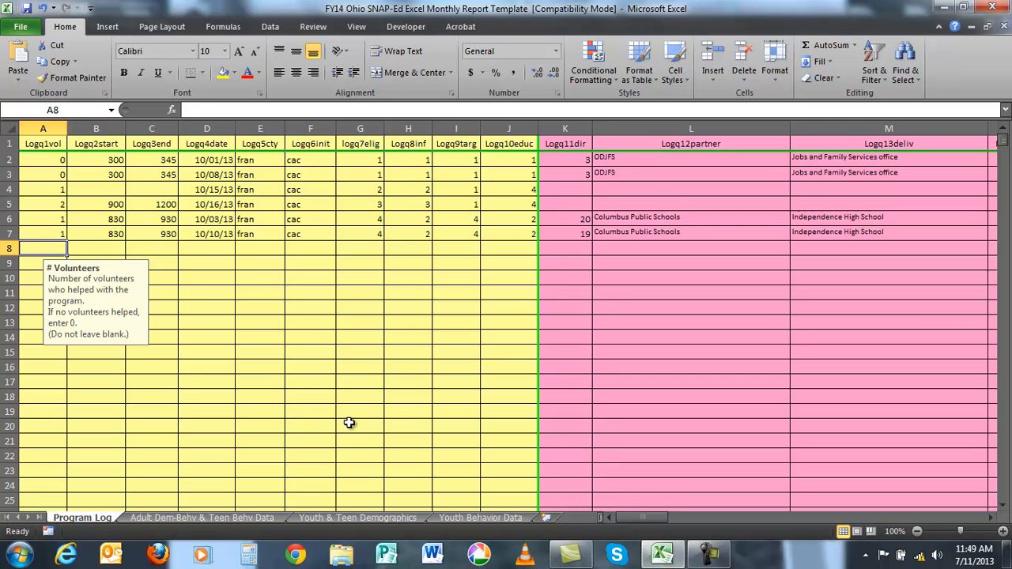
- Start row 3 of the Youth & Teen Demographics sheet with grade 10, date 10/10/13 and county fran
left_click(366, 517)
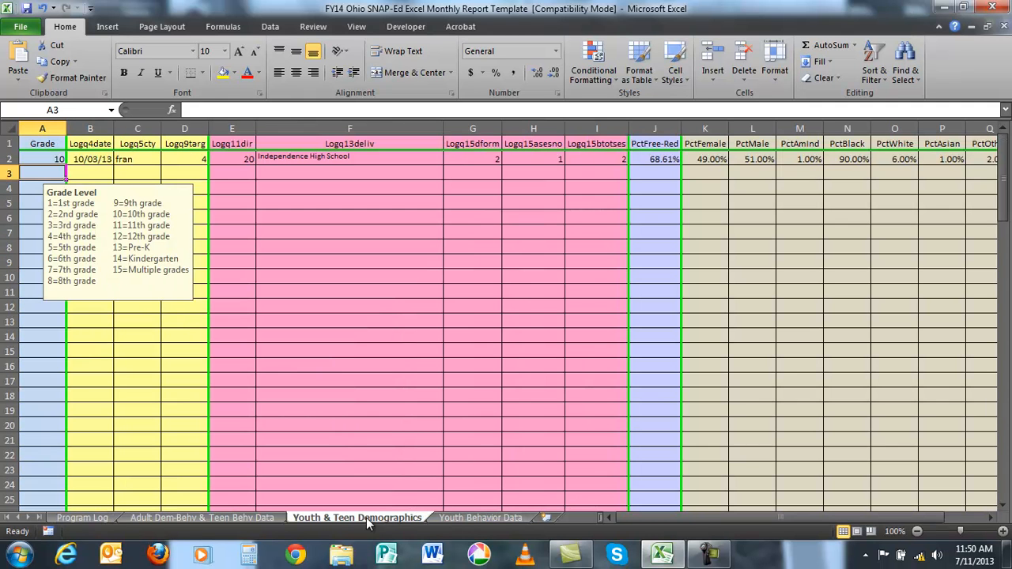
type("10")
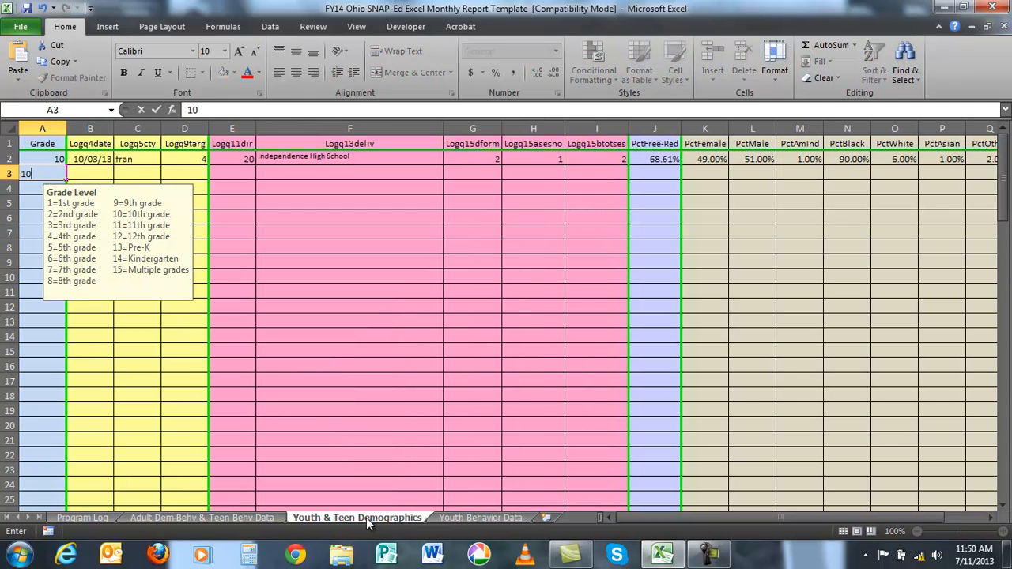
key("Tab")
type("10/10/13")
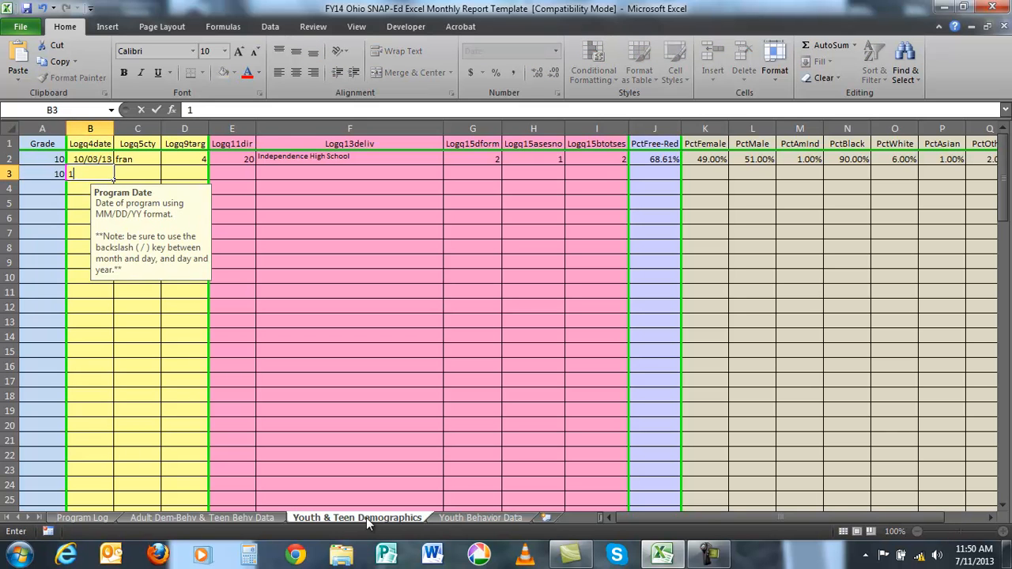
key("Tab")
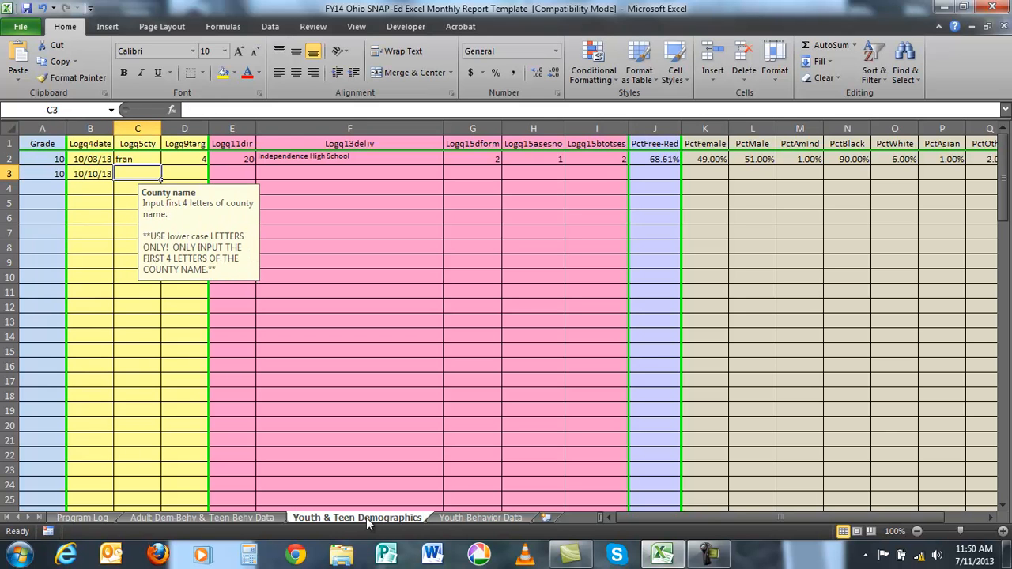
type("fran")
key("Tab")
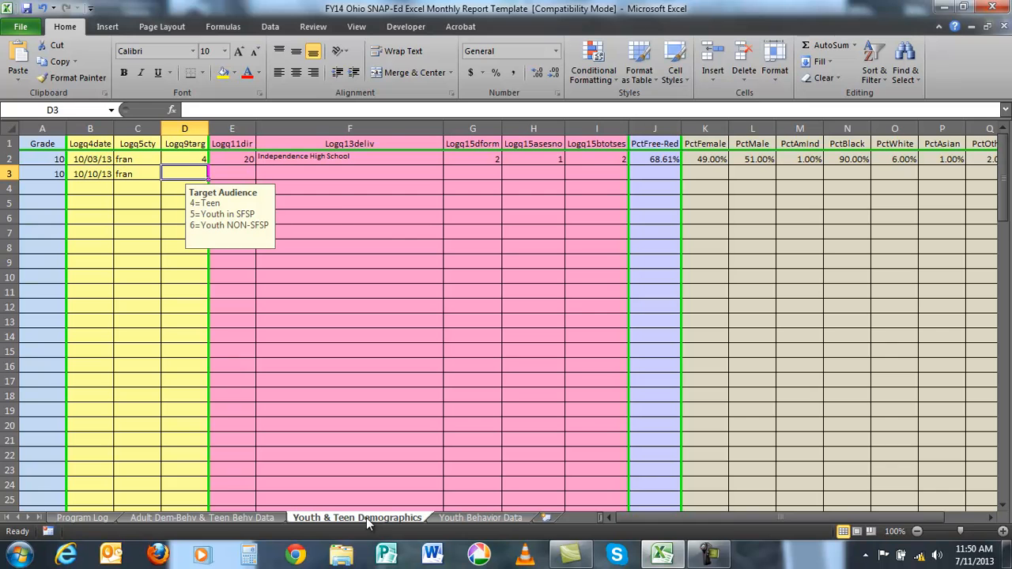
- Enter target audience 4 (Teen), 19 direct contacts and delivery site Independence High School in demographics row 3
type("4")
key("Tab")
type("10")
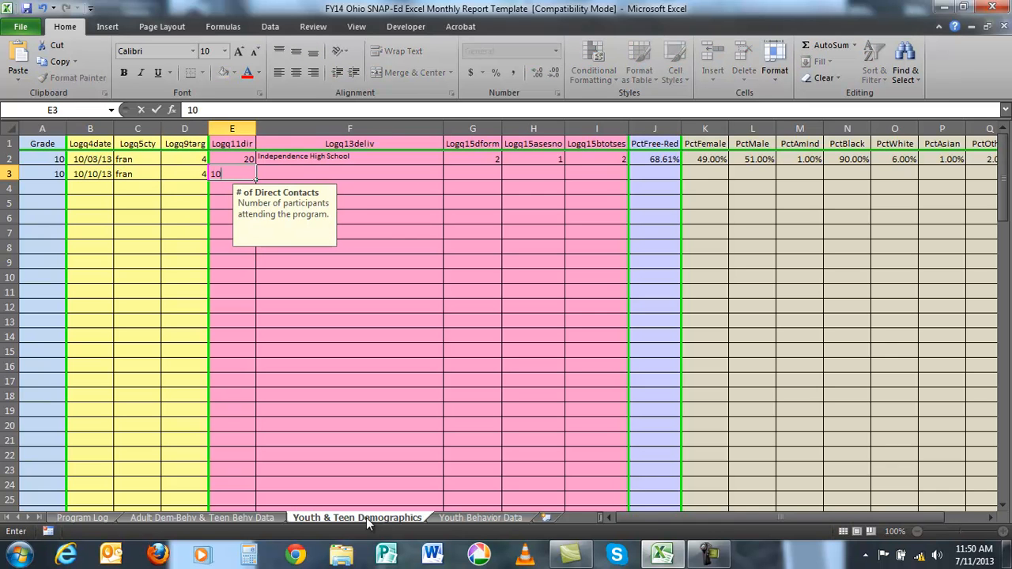
key("BackSpace")
type("9")
key("Tab")
type("IN")
key("BackSpace")
key("BackSpace")
type("ndependence High School")
key("Tab")
- Set demographics row 3's education format, session number and total number of sessions each to 2
type("2")
key("Tab")
type("2")
key("Tab")
type("2")
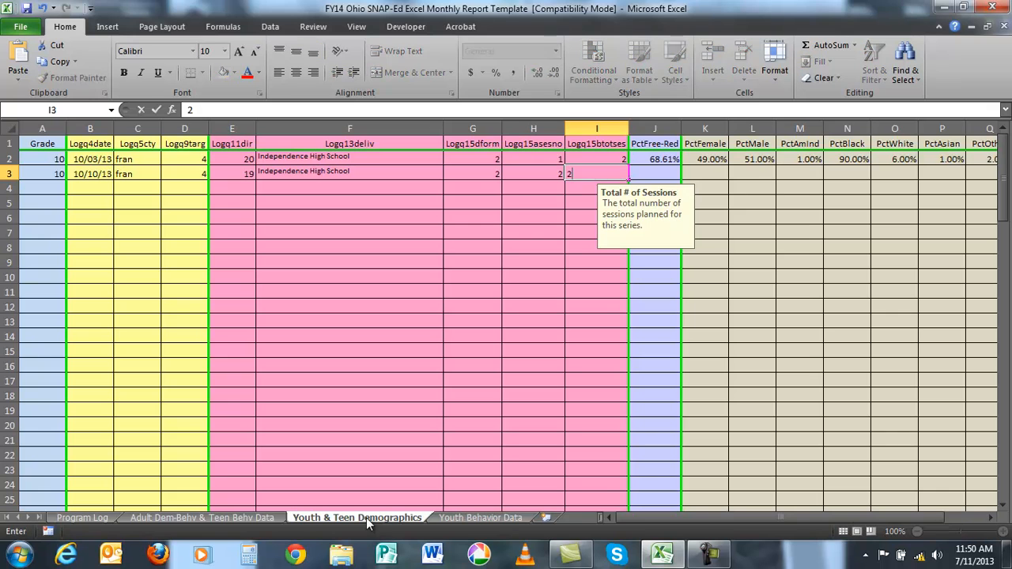
key("Tab")
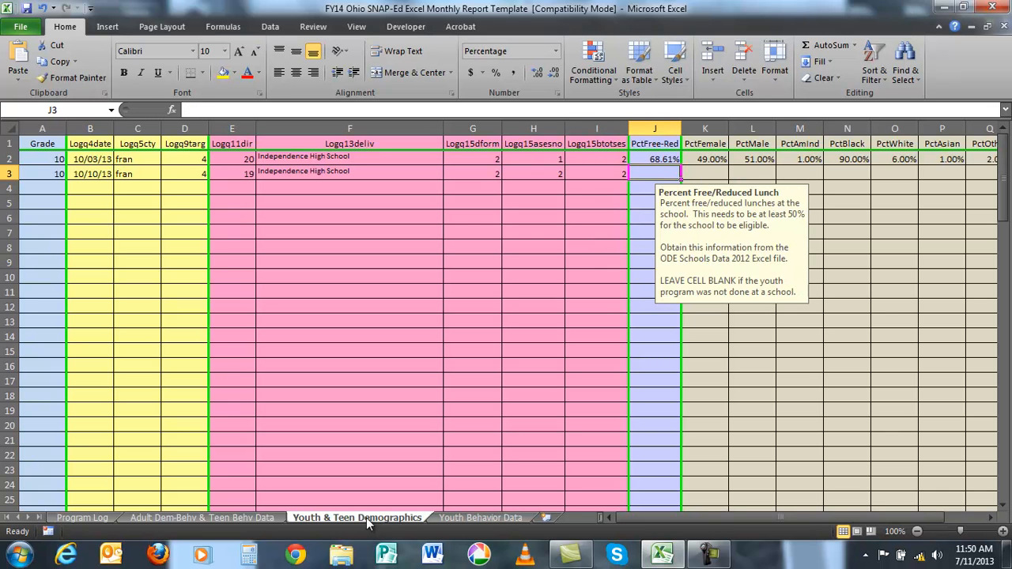
- Enter 68.61% as the free/reduced lunch percentage in demographics row 3
type("68%")
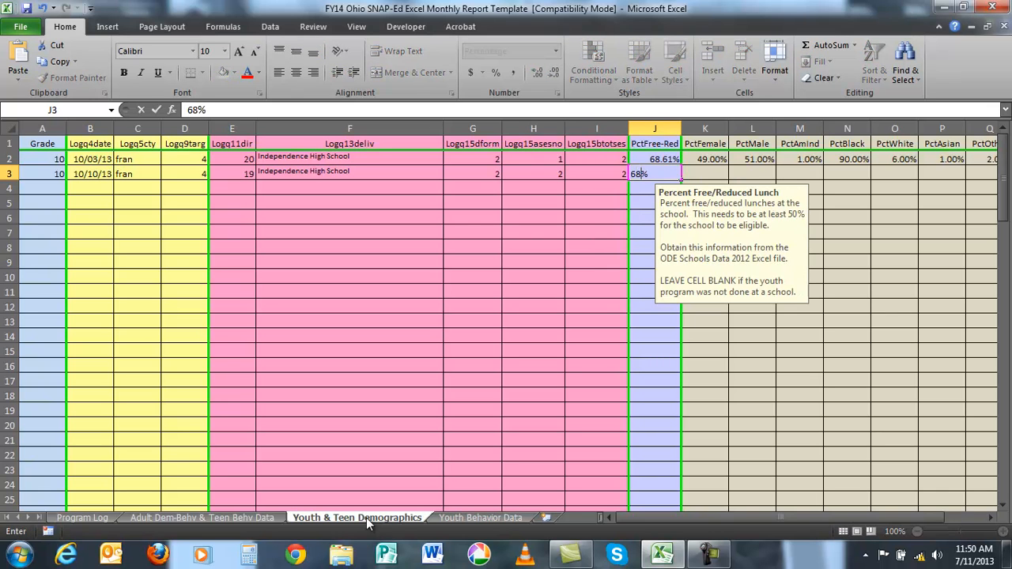
key("Tab")
key("shift+Tab")
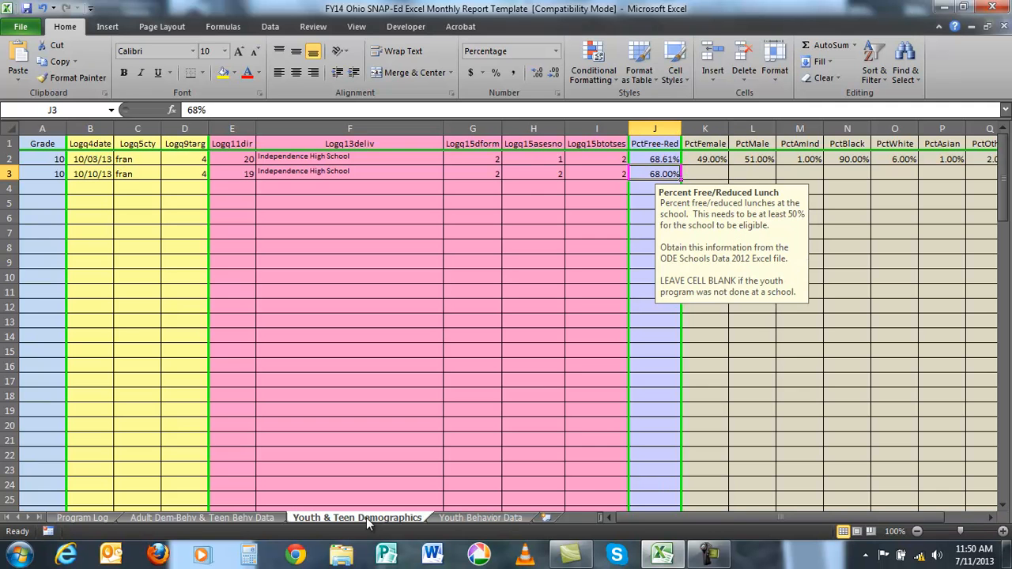
type("68.61%")
key("Tab")
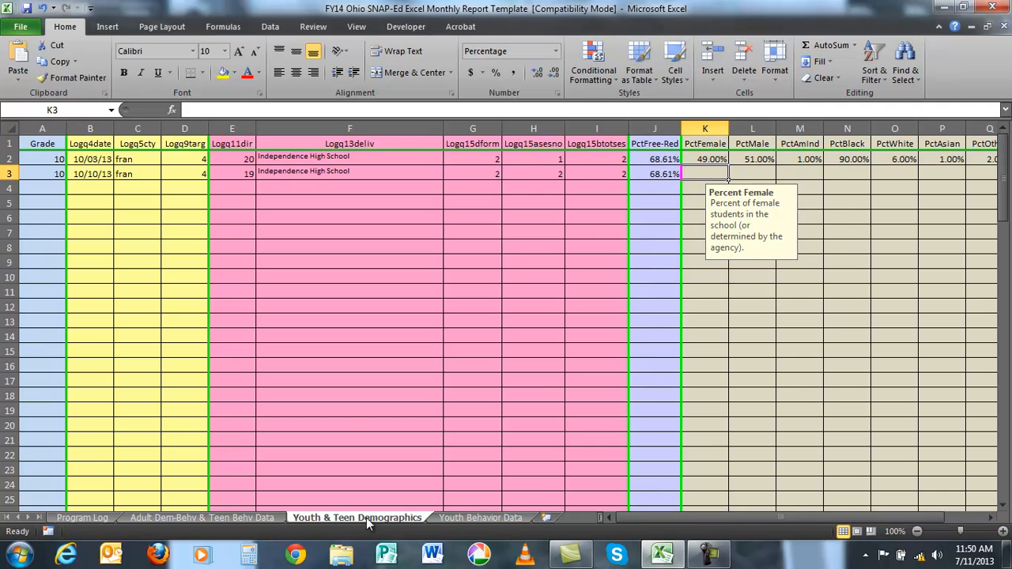
- Enter 49% female and 51% male in demographics row 3
type("49%")
key("Tab")
type("51%")
key("Tab")
- Fill demographics row 3's race percentages: PctAmInd 1%, PctBlack 90%, PctWhite 6%, PctAsian 1% and PctOther 2%
type("1%")
key("Tab")
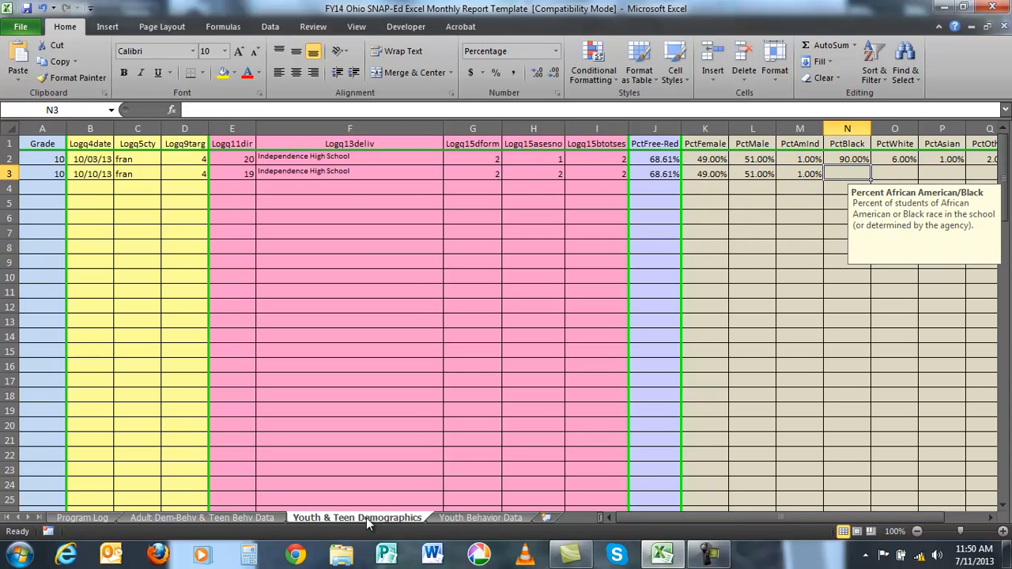
type("90%")
key("Tab")
type("6%")
key("Tab")
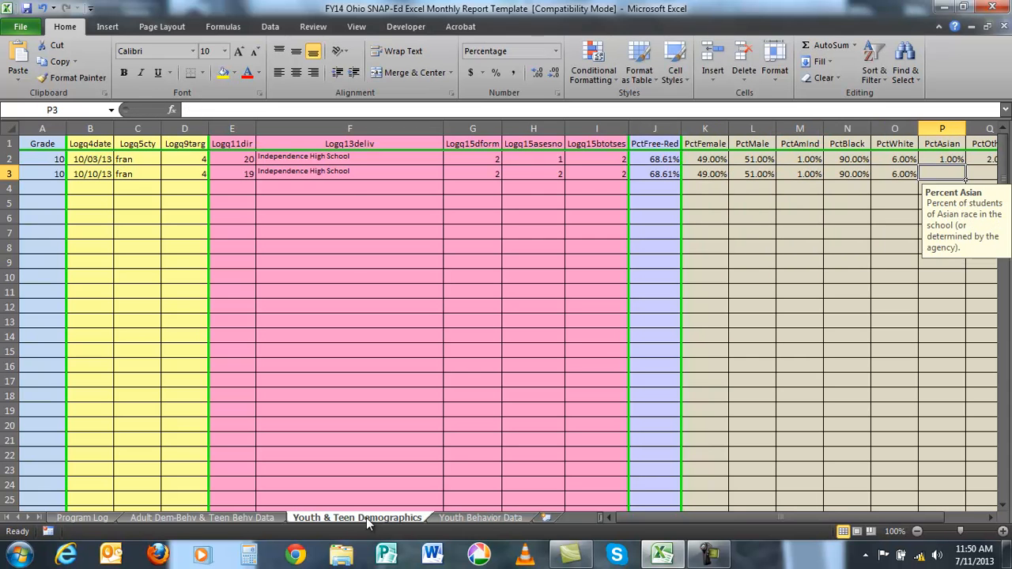
type("1%")
key("Tab")
type("2%")
key("Tab")
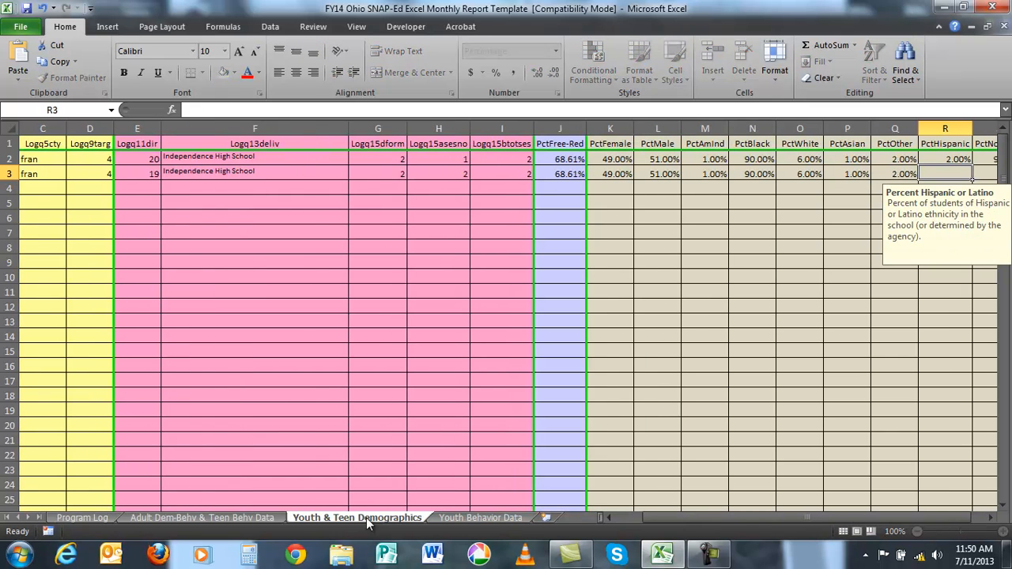
- Complete demographics row 3 with 2% Hispanic and 98% non-Hispanic, and select the next row's grade cell
type("2%")
key("Tab")
type("98%")
key("Return")
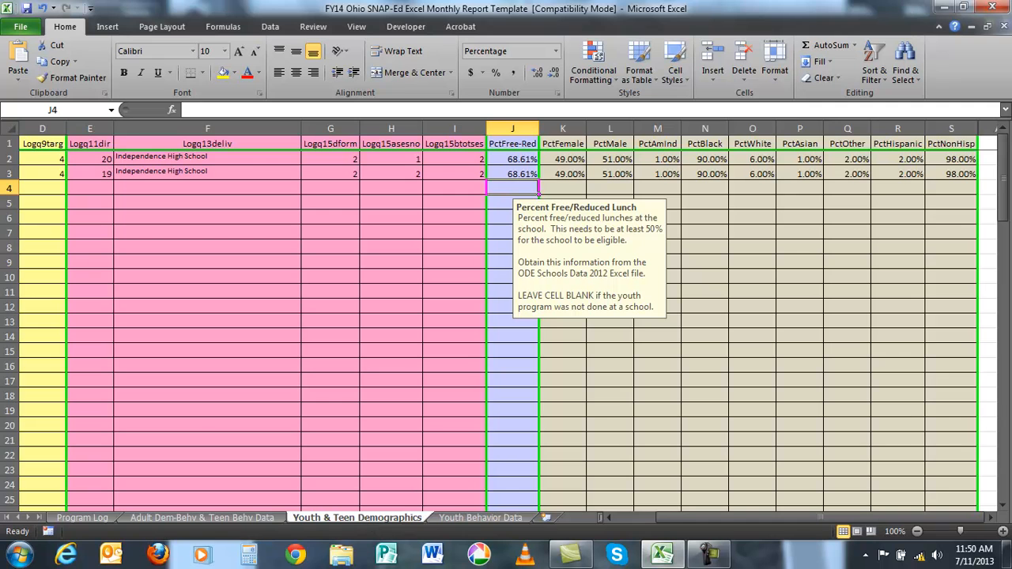
left_click_drag(718, 517, 613, 517)
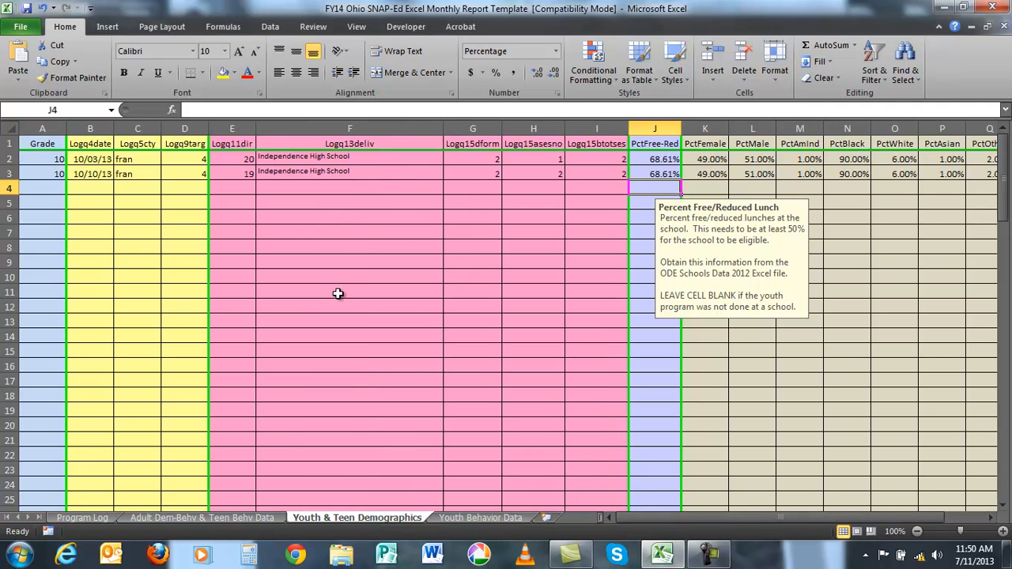
left_click(47, 188)
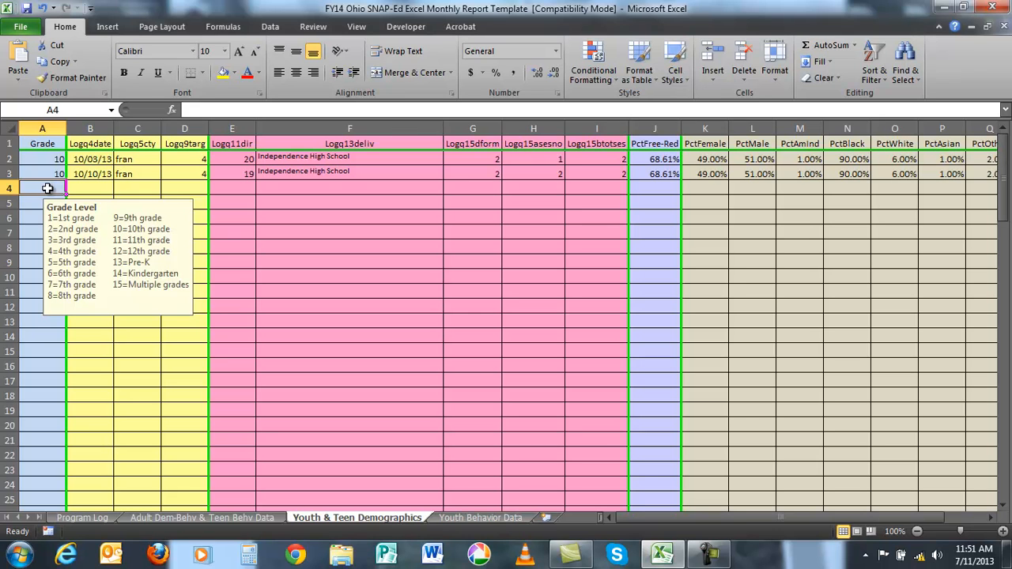
- Enter date 10/10/13, county fran and target audience 4 (Teens) in row 8 of Adult Dem-Behv & Teen Behv Data
left_click(257, 518)
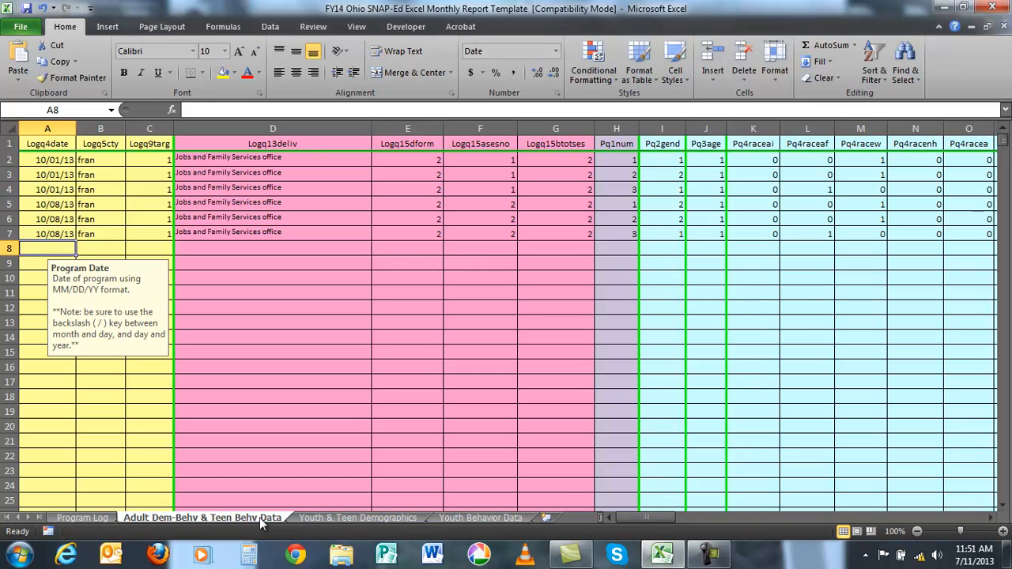
type("10/10/13")
key("Tab")
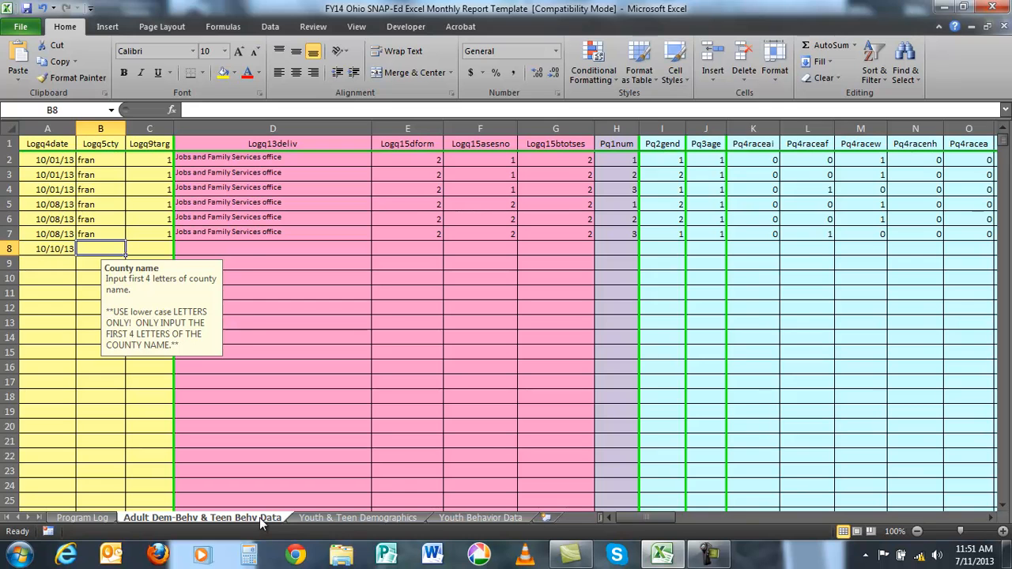
type("fran")
key("Tab")
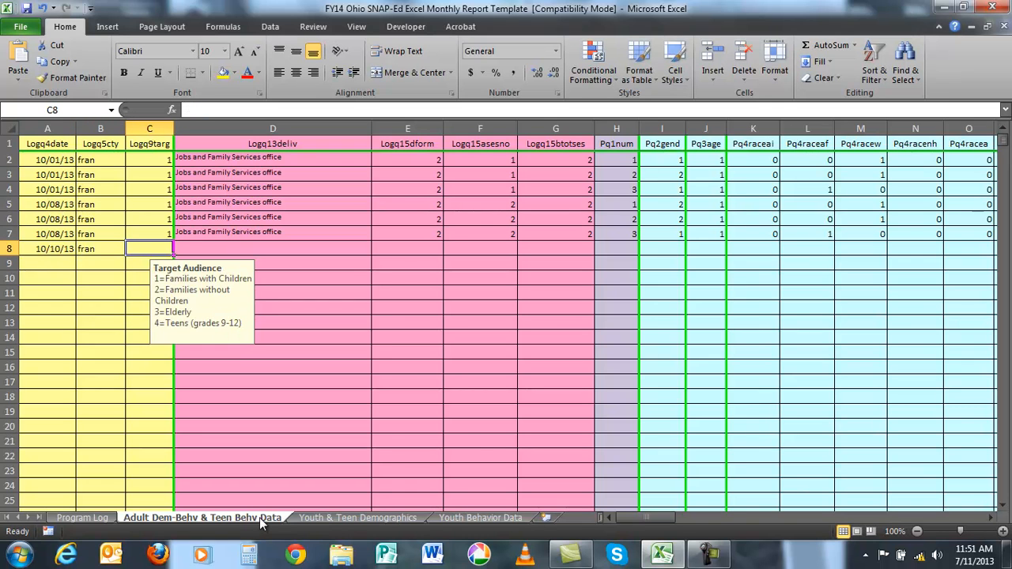
type("4")
key("Tab")
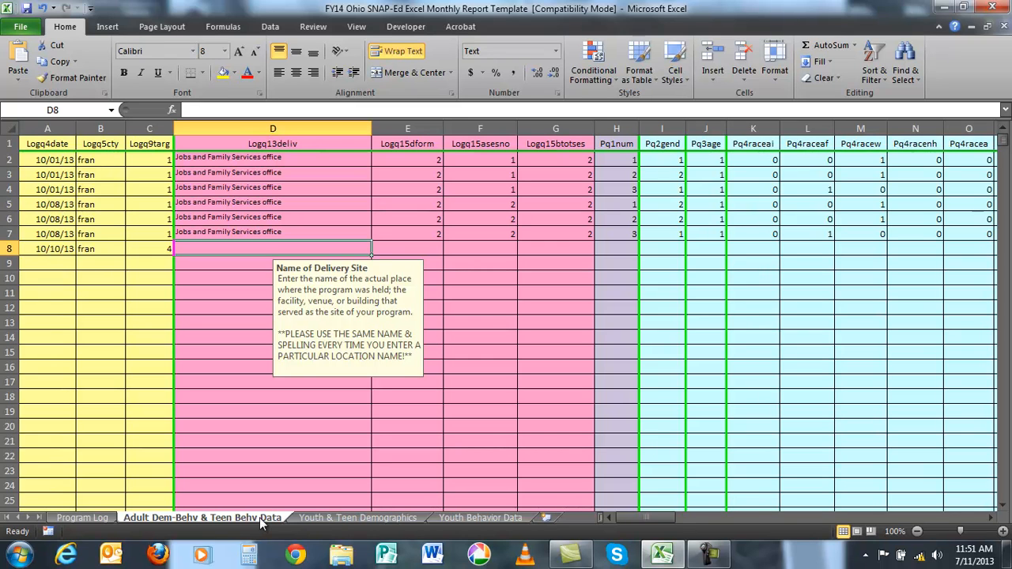
- Enter Independence High School as the delivery site in row 8
type("Indepen")
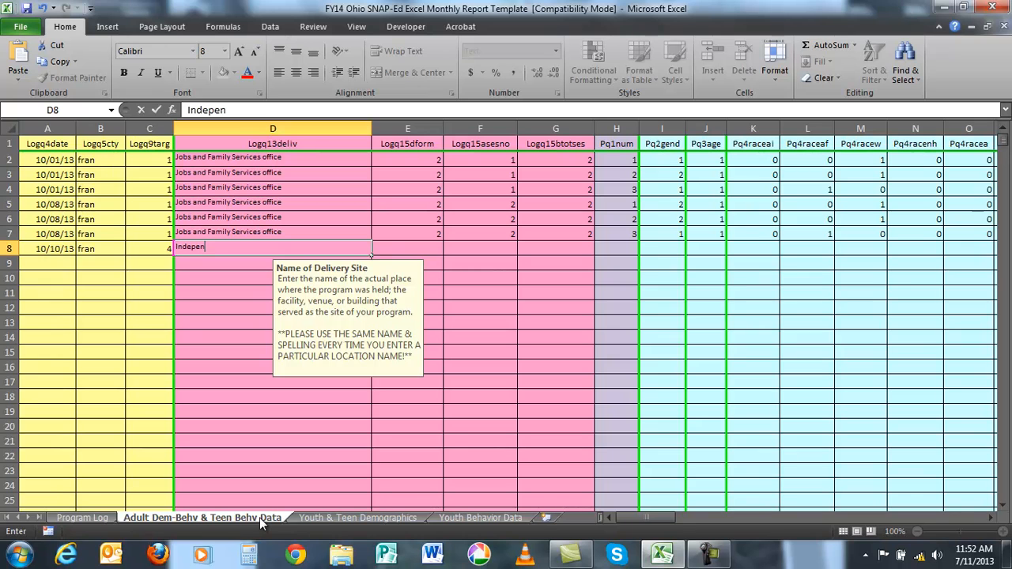
type("dence High School")
key("Tab")
- Set row 8's education format, session number and total sessions each to 2, and participant questionnaire number to 1
type("2")
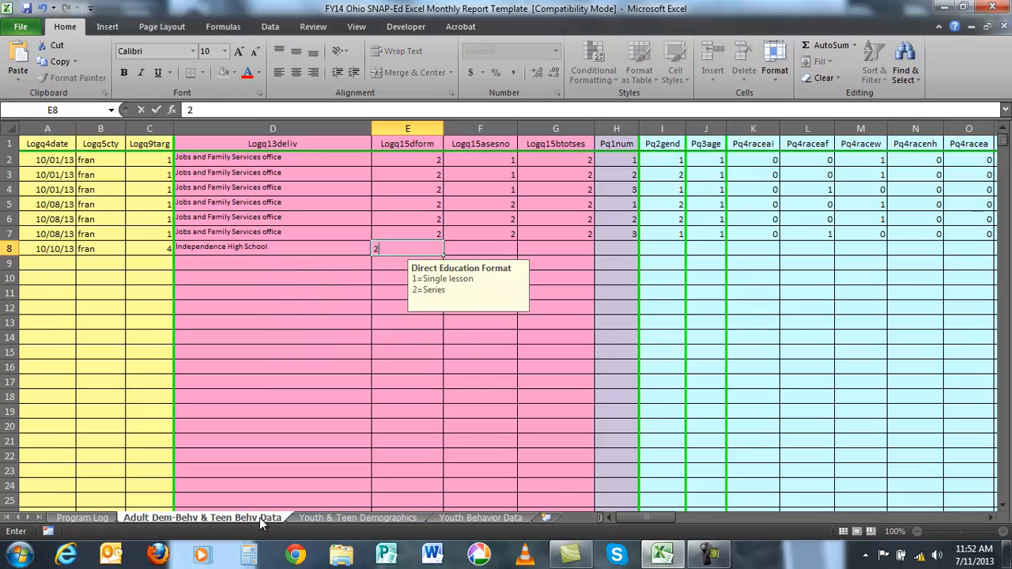
key("Tab")
type("2")
key("Tab")
type("2")
key("Tab")
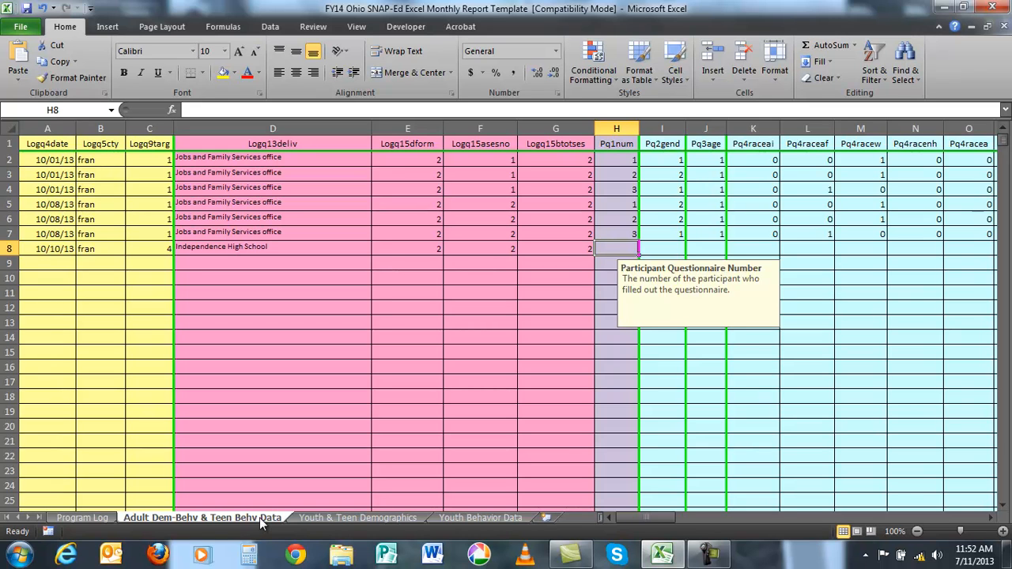
type("1")
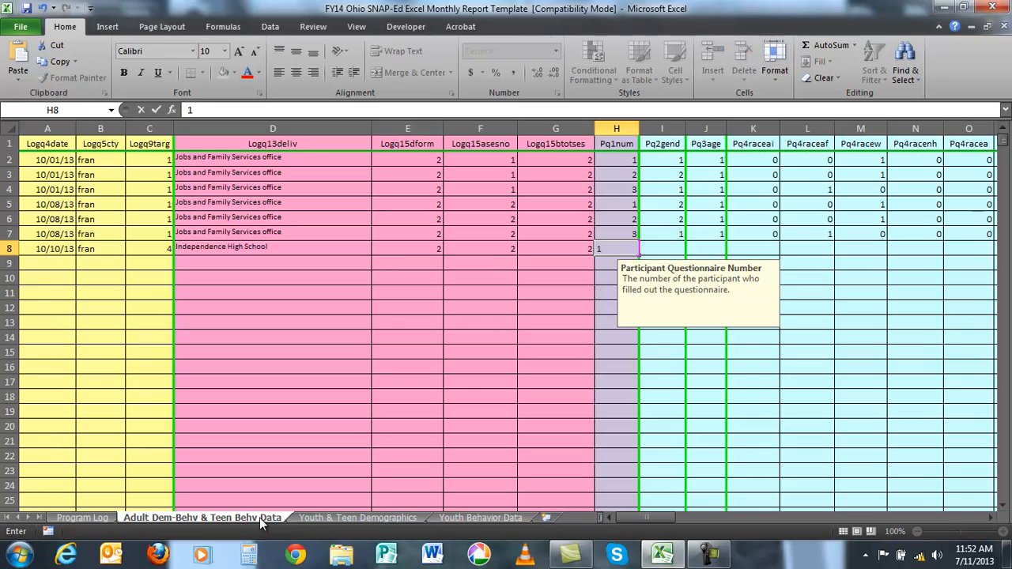
key("Tab")
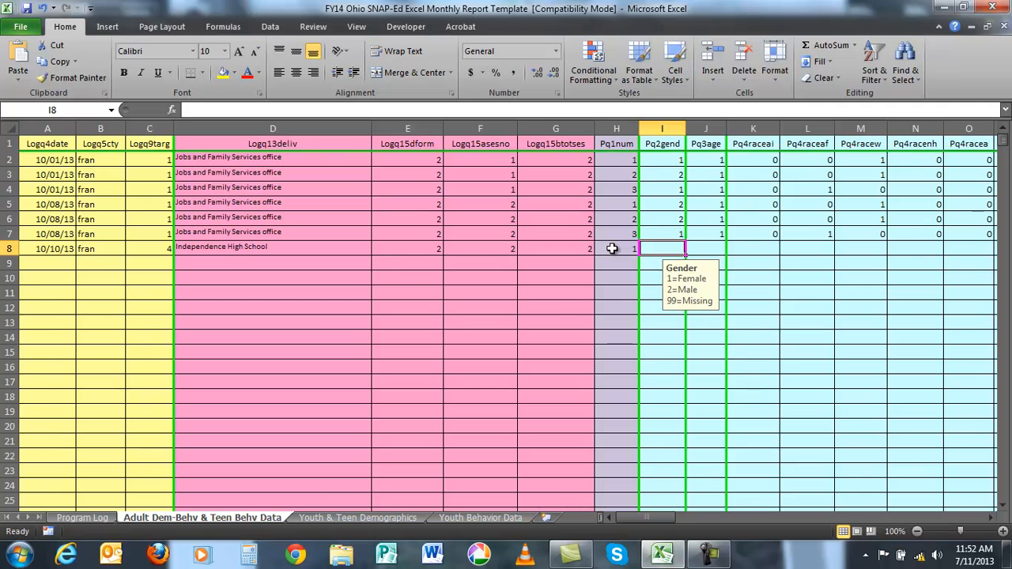
- Enter row 8's Before dairy responses as 2, 1, 2, 3 and 1, from DairyBserv through DairyBfatfree
left_click(990, 518)
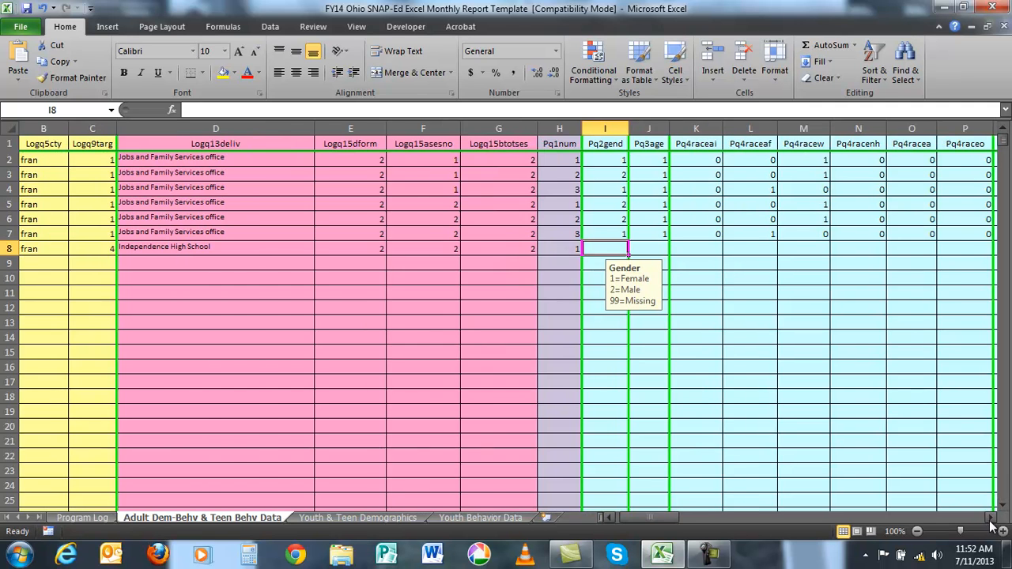
left_click_drag(990, 522, 990, 522)
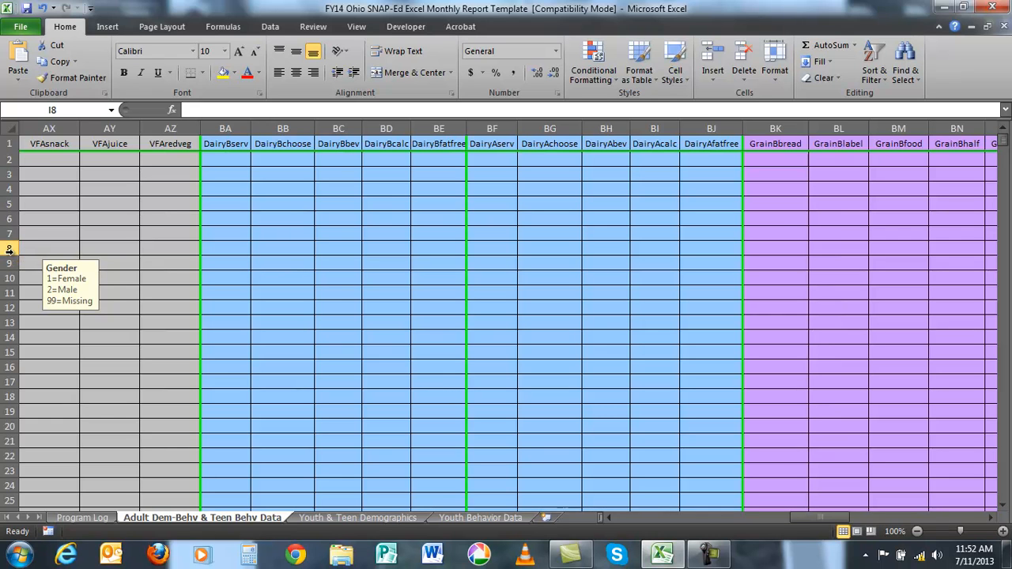
left_click(212, 250)
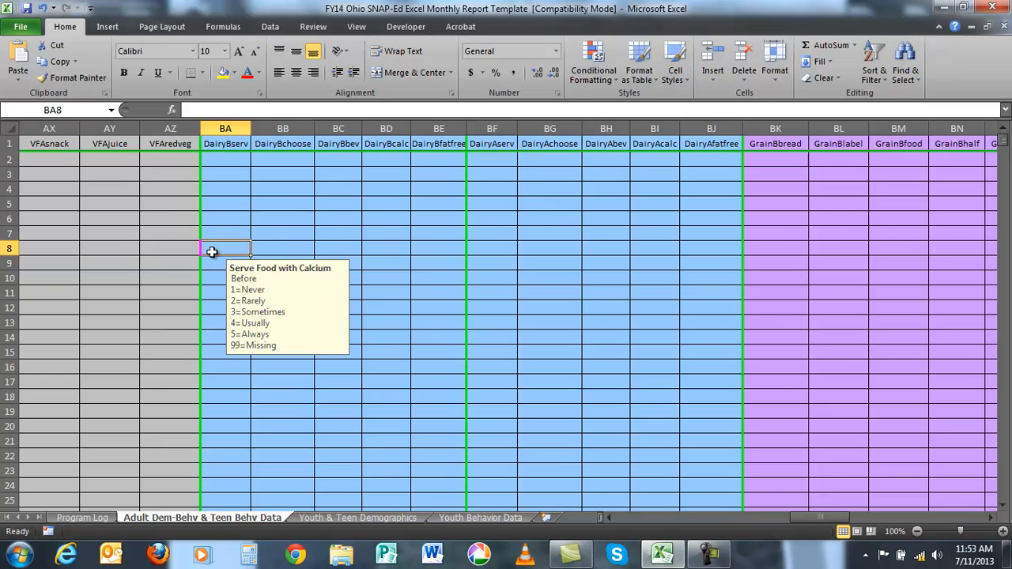
type("2")
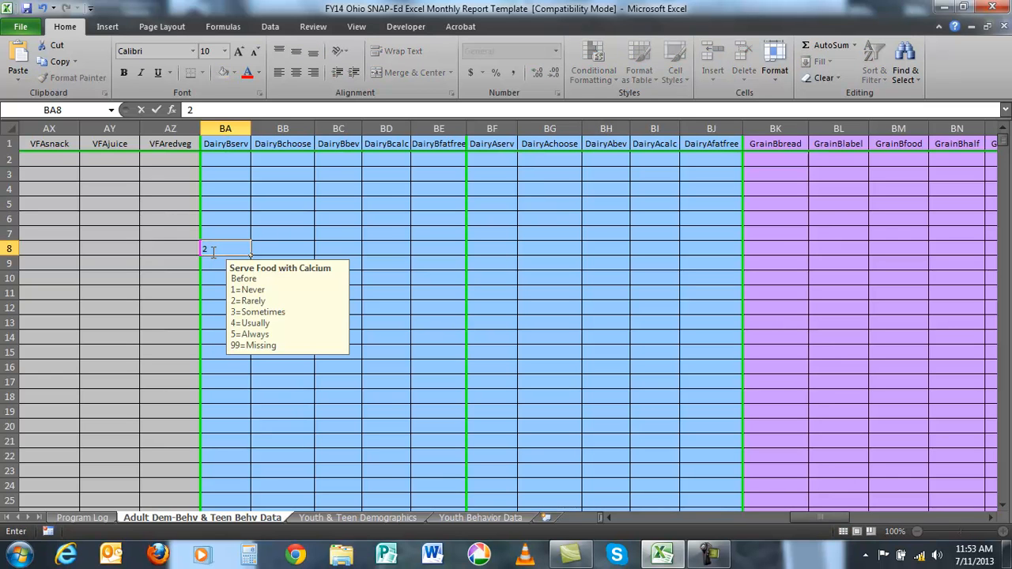
key("Tab")
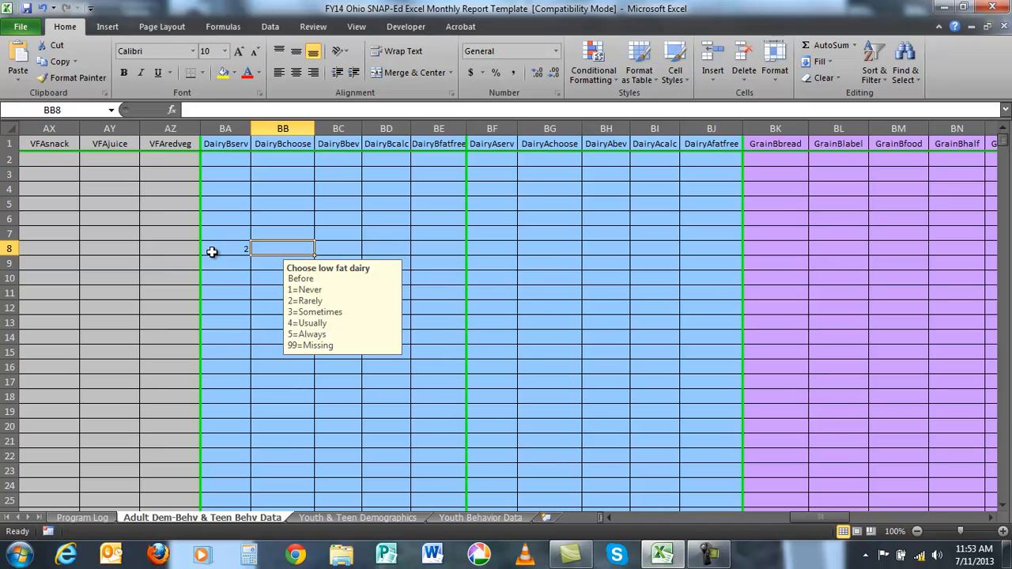
type("1")
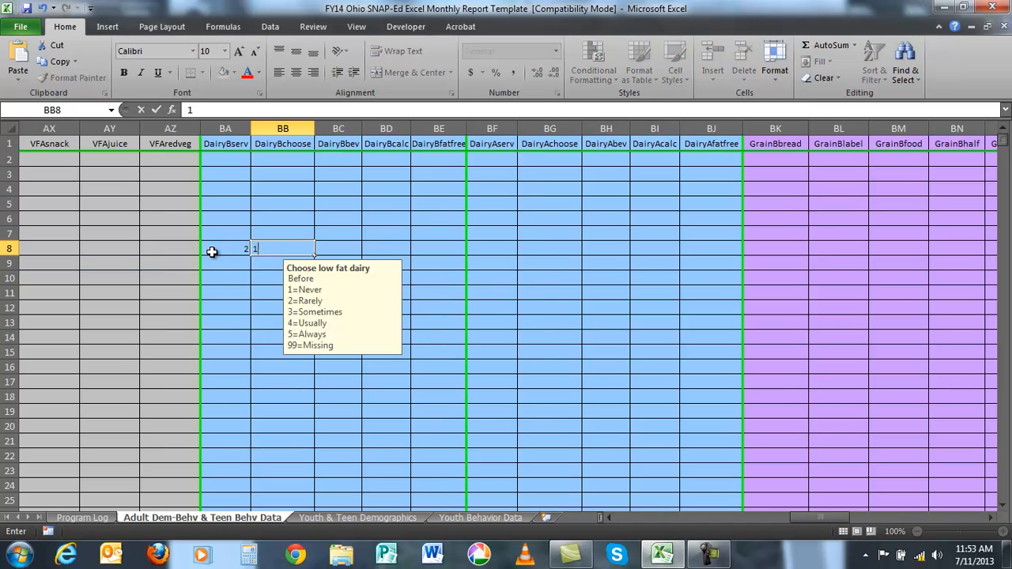
key("Tab")
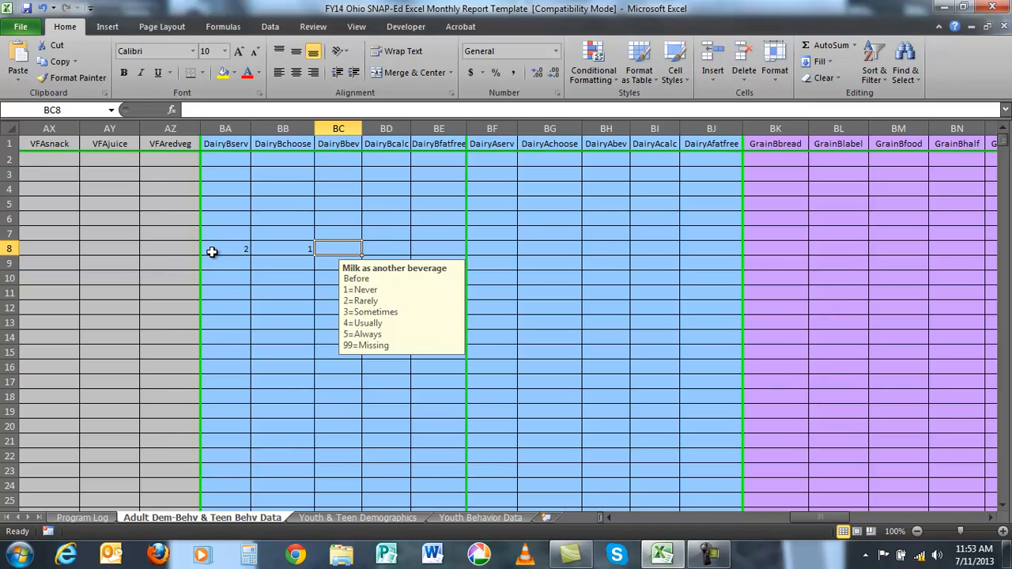
type("2")
key("Tab")
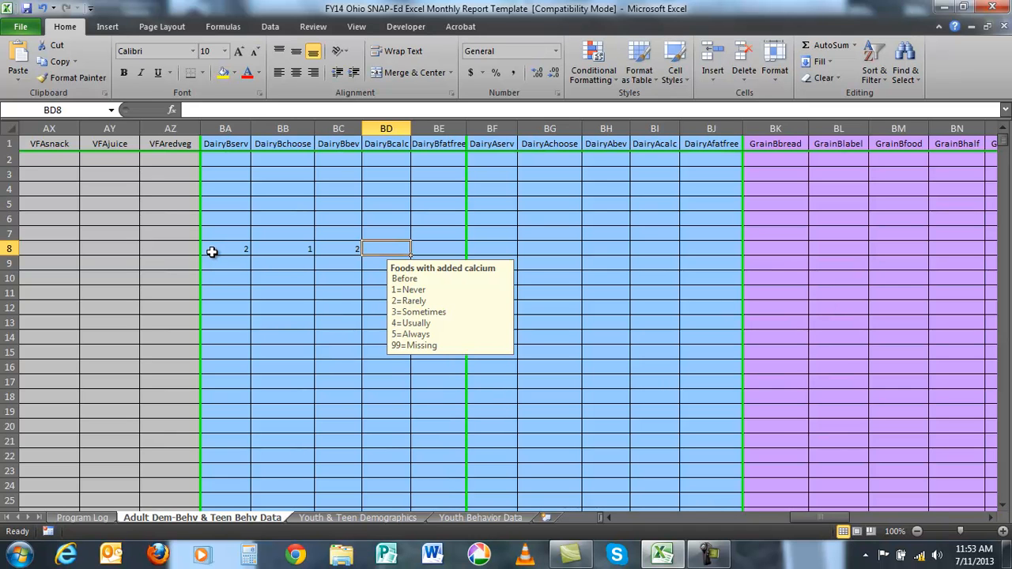
type("3")
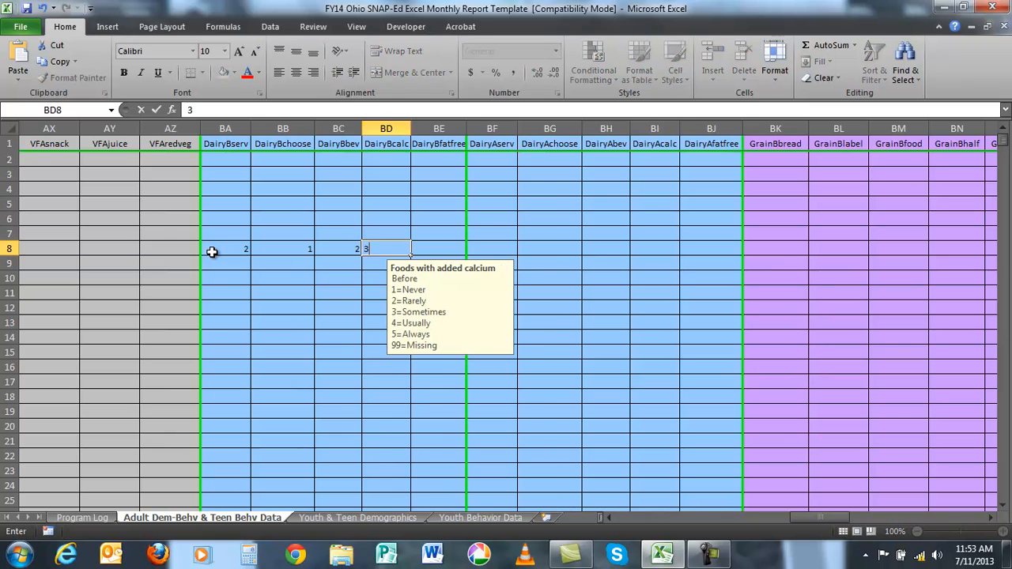
key("Tab")
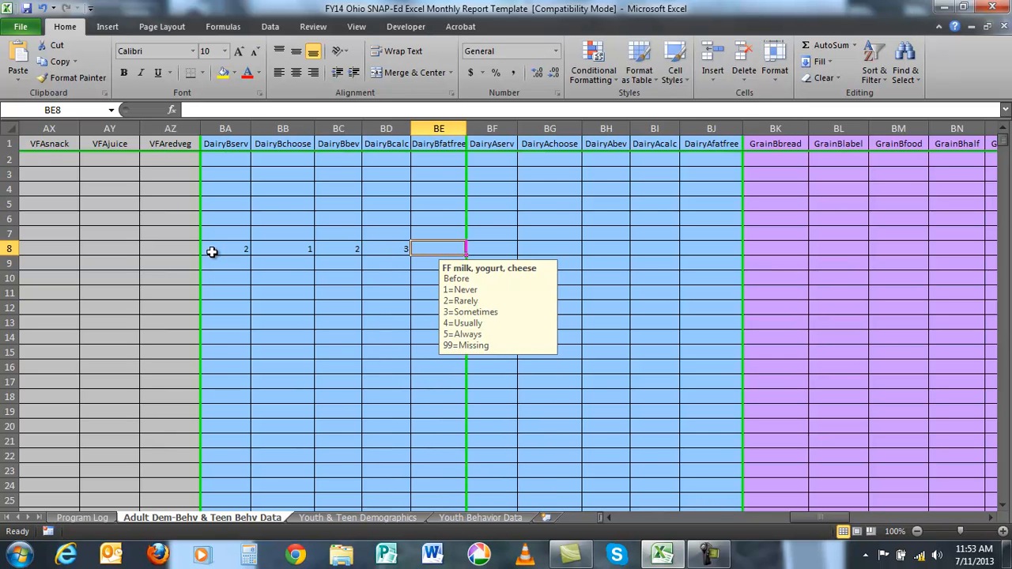
type("1")
key("Tab")
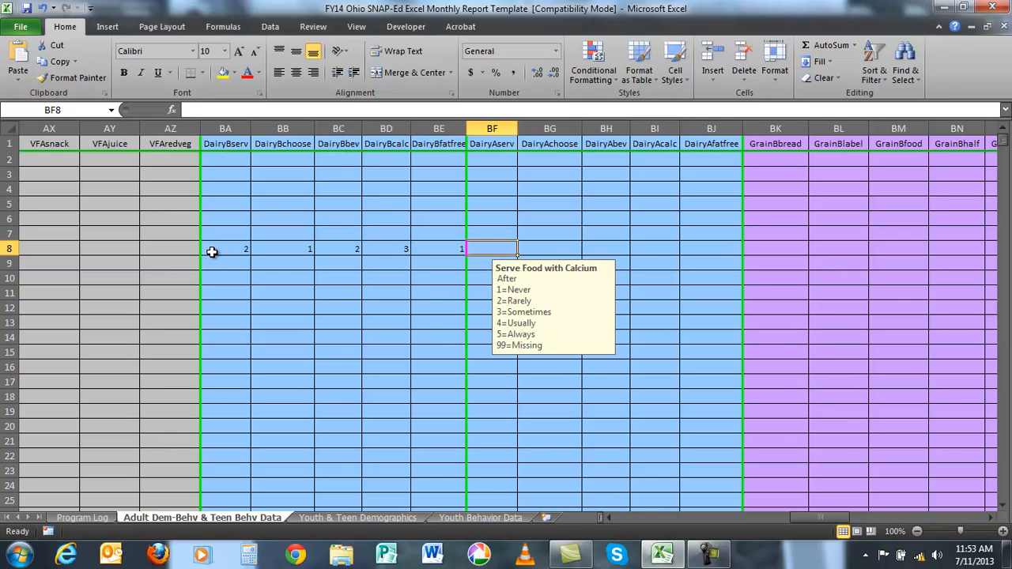
- Enter row 8's After dairy responses as 4, 3, 3, 4 and 4, from DairyAserv through DairyAfatfree
type("4")
key("Tab")
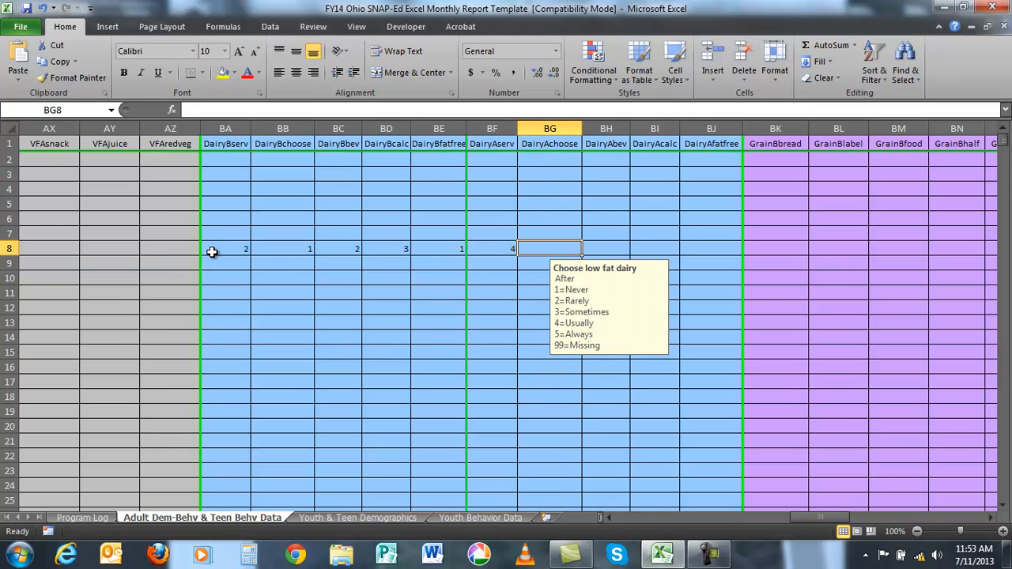
type("3")
key("Tab")
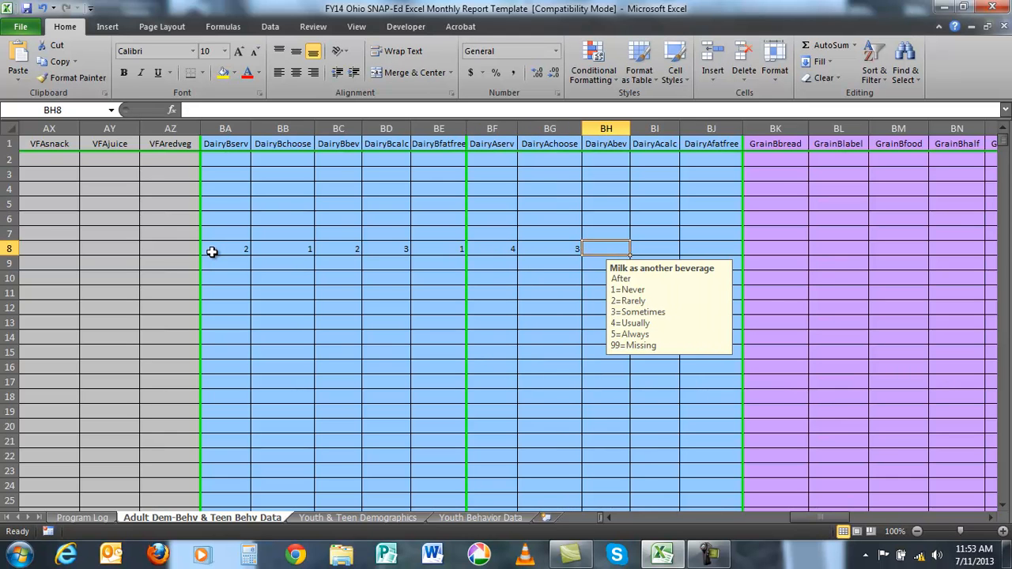
type("3")
key("Tab")
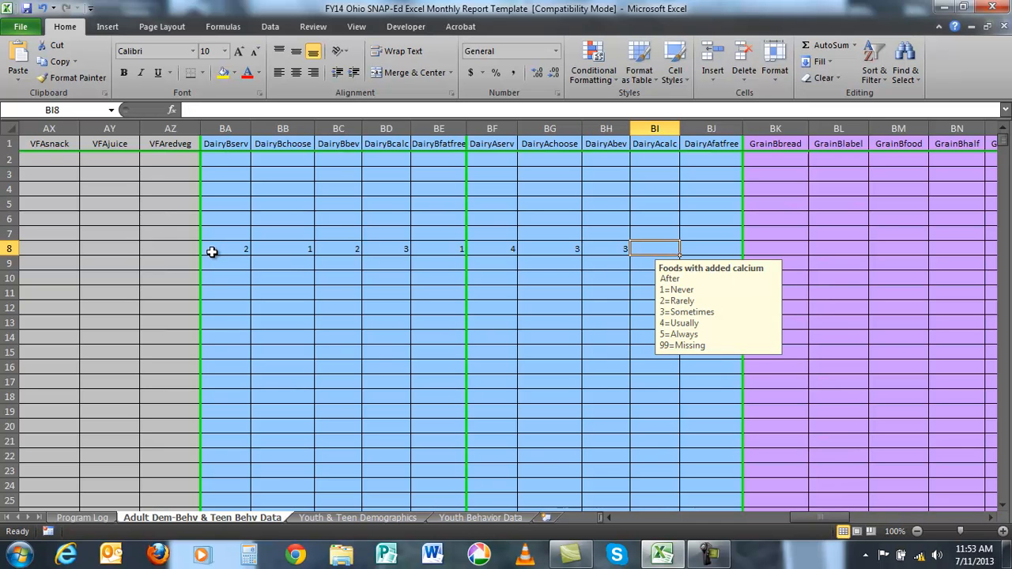
type("4")
key("Tab")
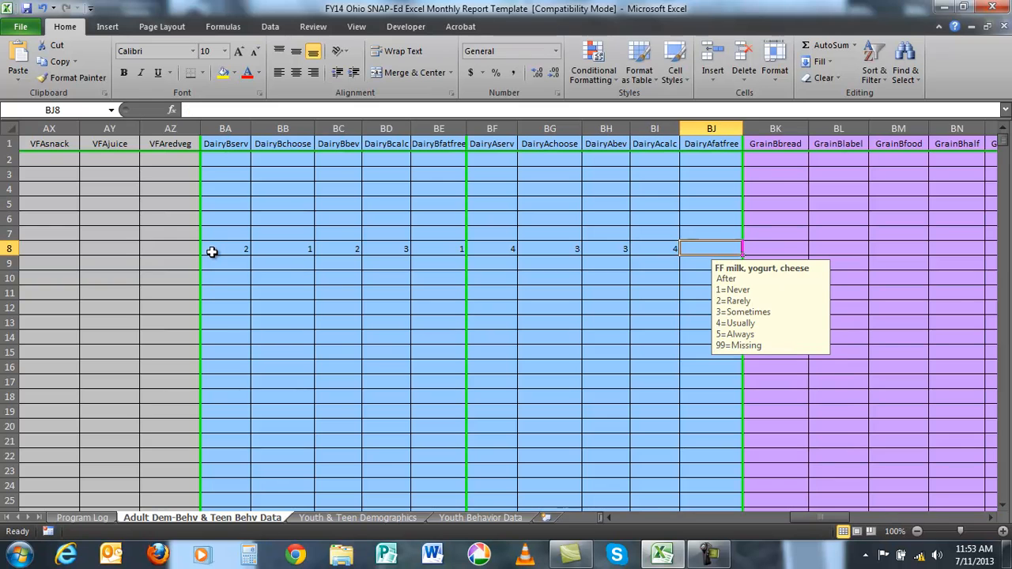
type("4")
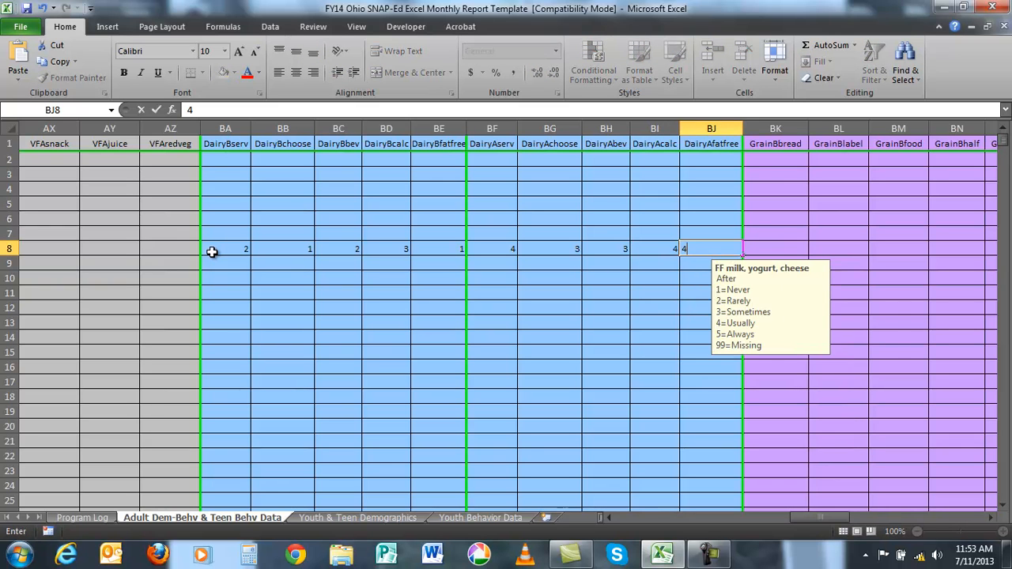
key("Tab")
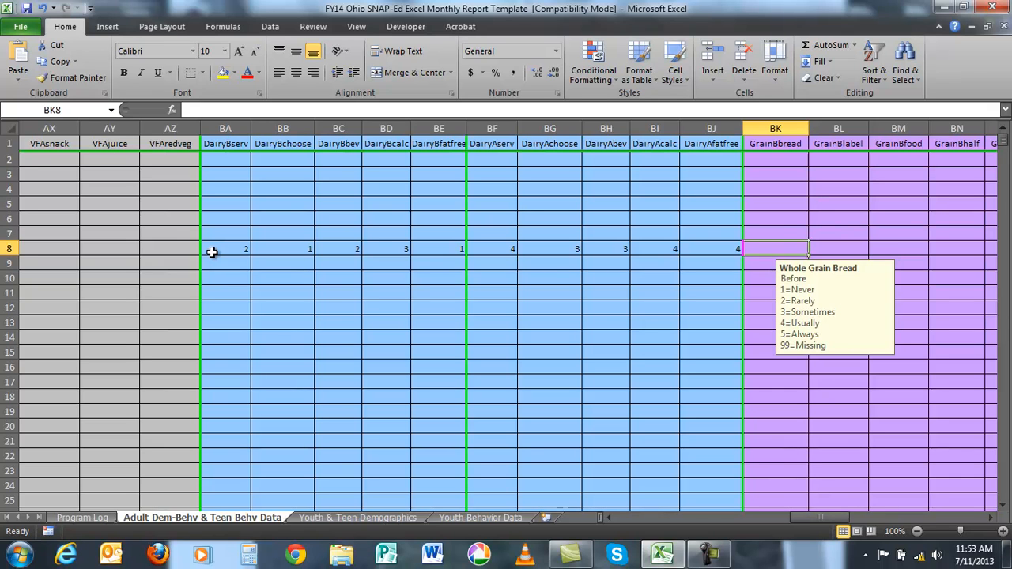
key("Return")
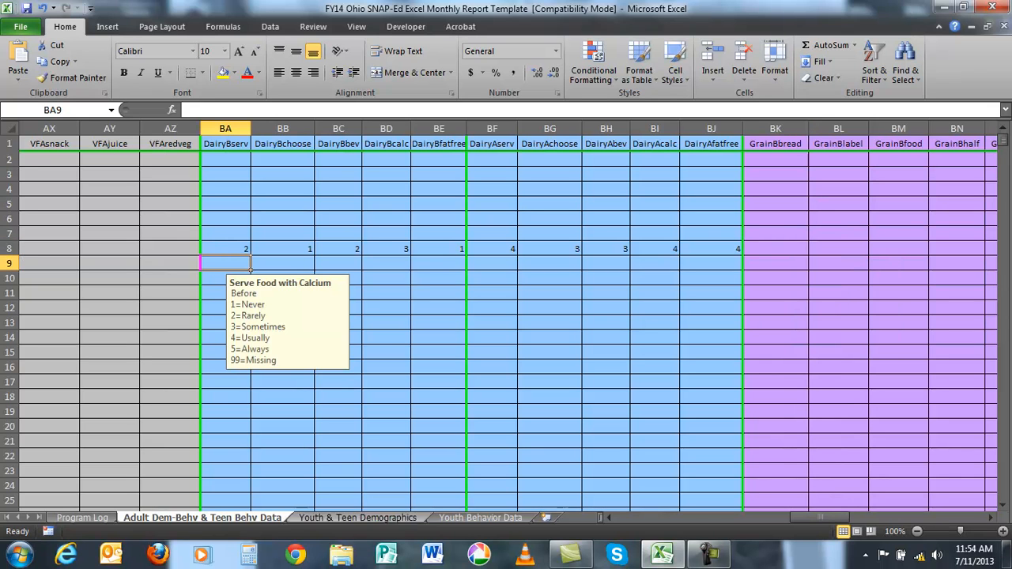
- Enter date 10/10/13, county fran, target audience 4 and delivery site Independence High School in row 9
left_click_drag(812, 518, 582, 496)
left_click(33, 265)
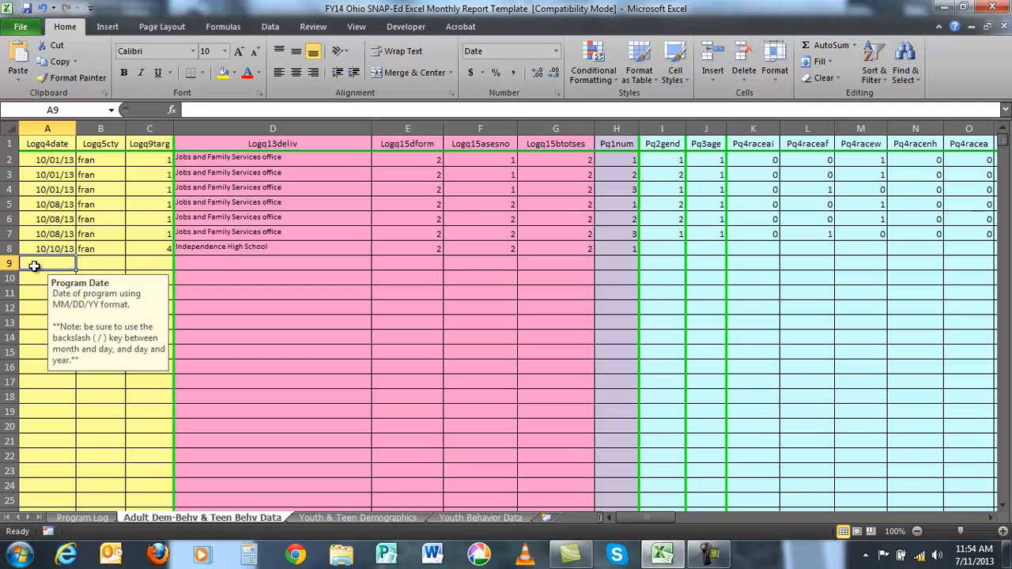
type("10/10/13")
key("Tab")
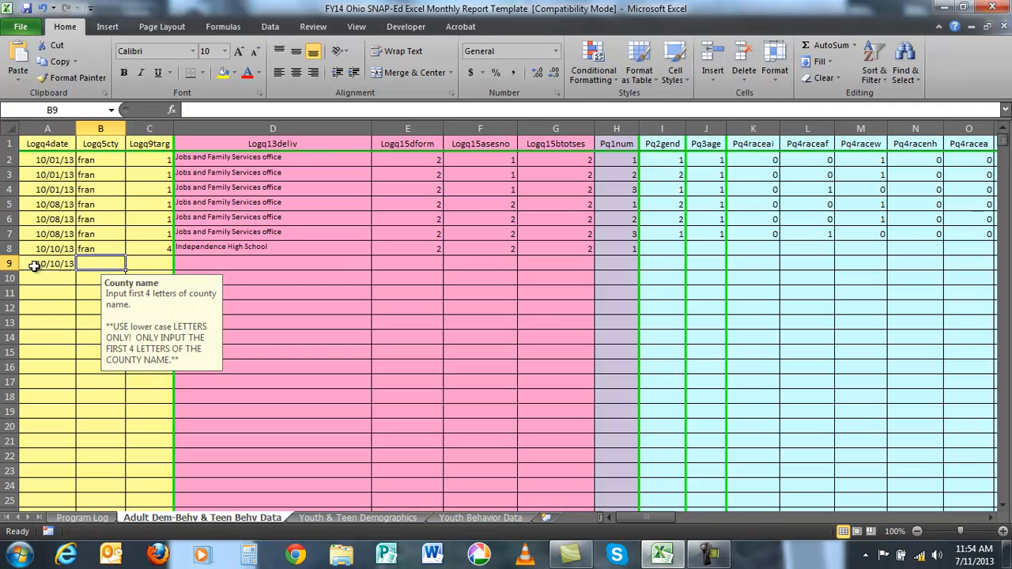
type("fran")
key("Tab")
type("4")
key("Tab")
type("I")
key("Tab")
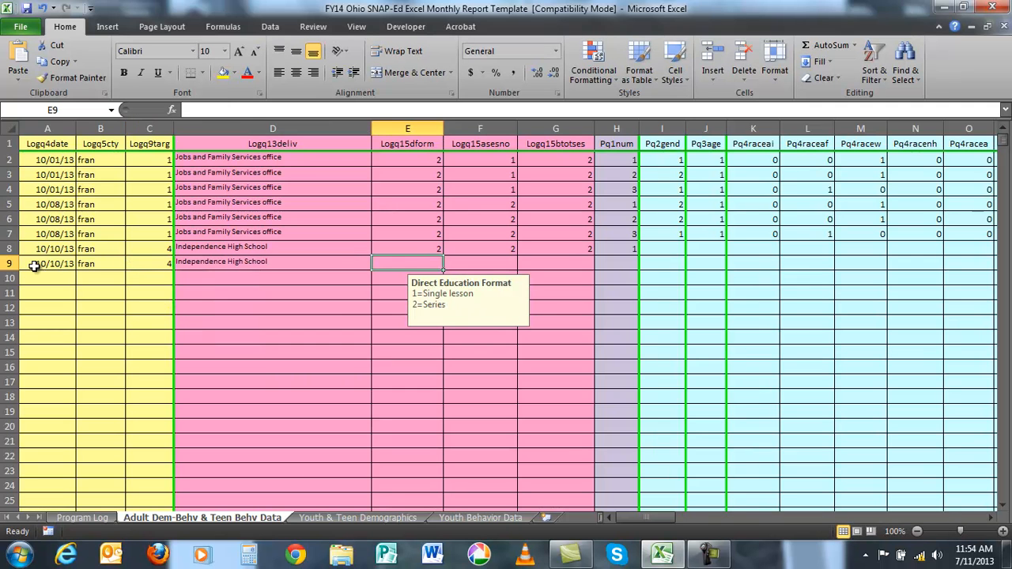
- Set row 9's education format, session number, total sessions and participant questionnaire number each to 2
type("2")
key("Tab")
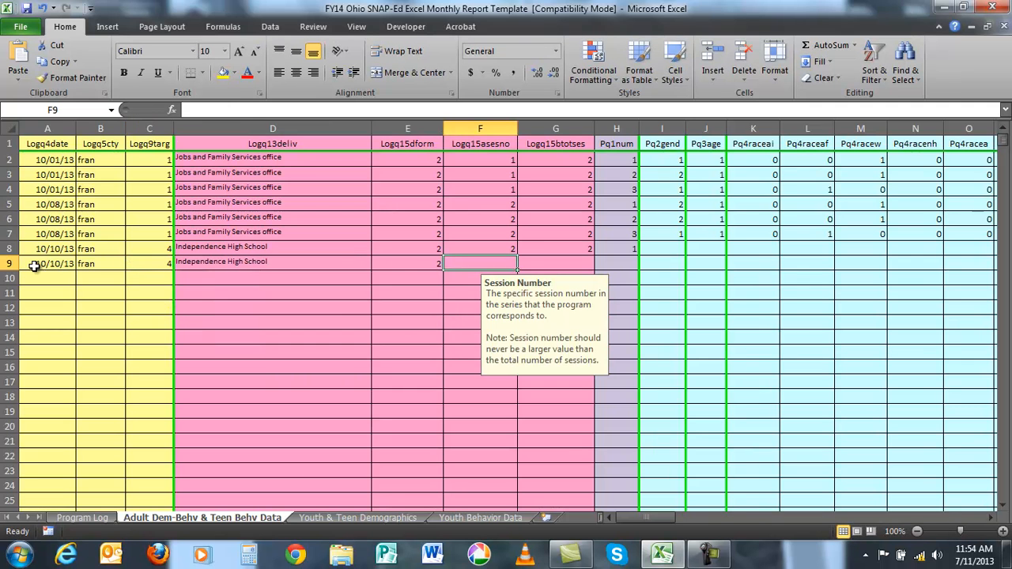
type("2")
key("Tab")
type("2")
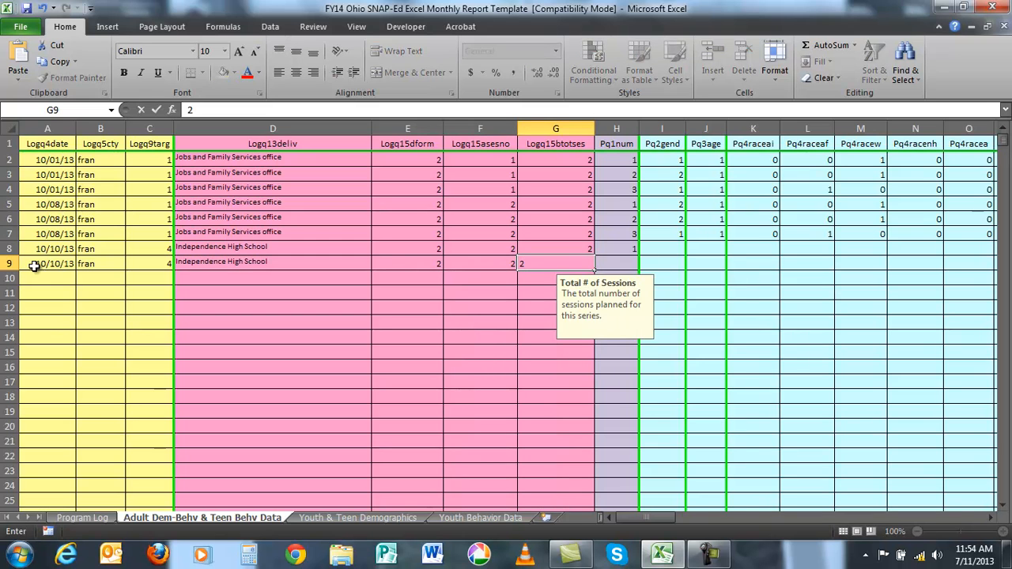
key("Tab")
type("2")
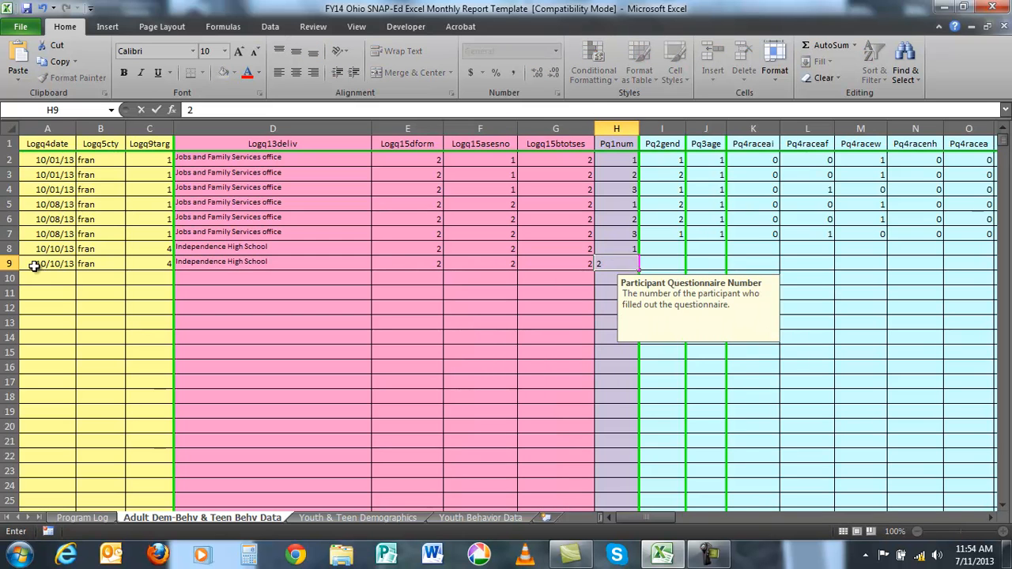
key("Tab")
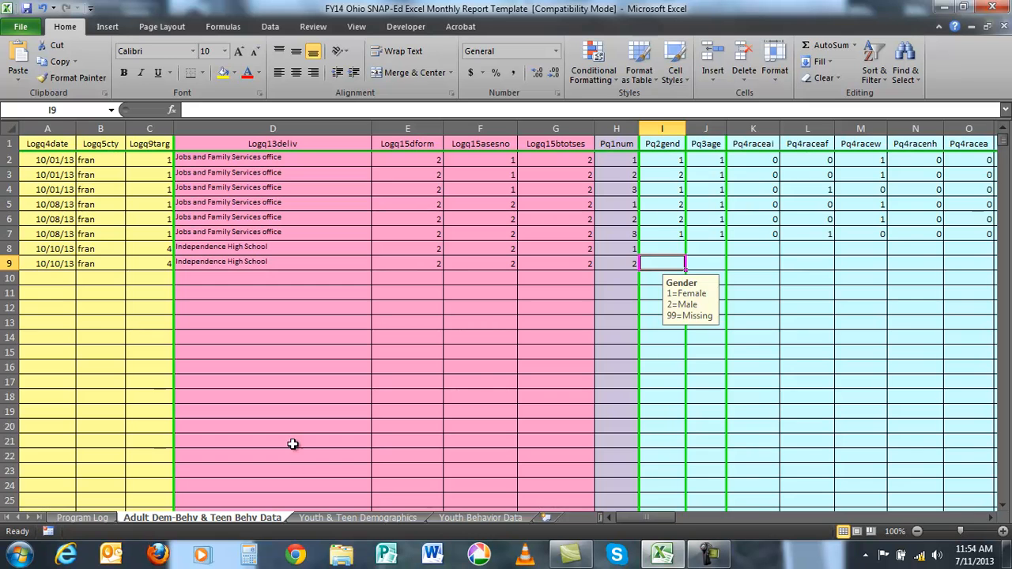
- Enter row 9's Before dairy responses as 2, 2, 1, 2 and 2, from DairyBserv through DairyBfatfree
left_click_drag(653, 520, 803, 519)
left_click(616, 267)
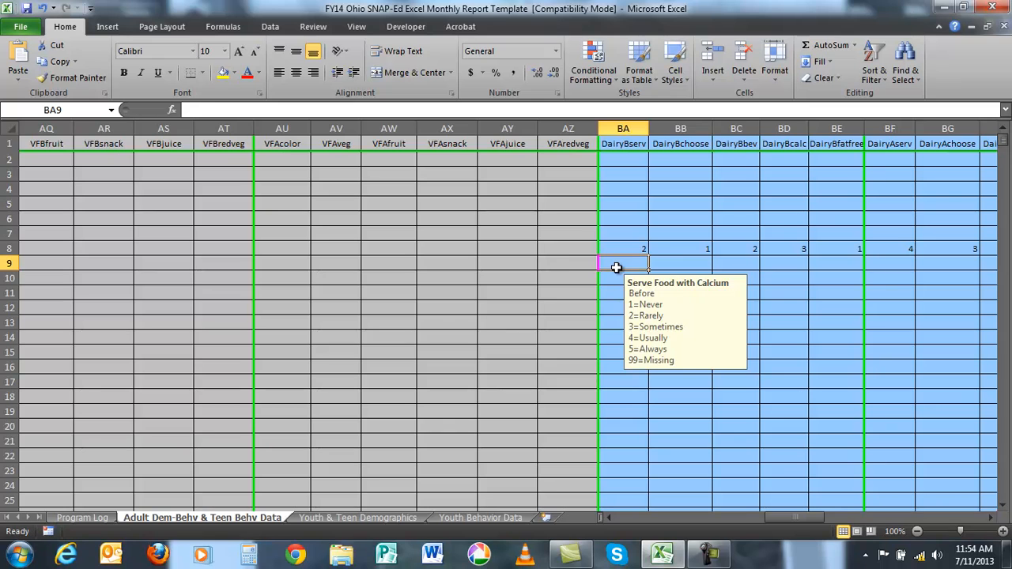
type("2")
key("Tab")
type("2")
key("Tab")
type("1")
key("Tab")
type("2")
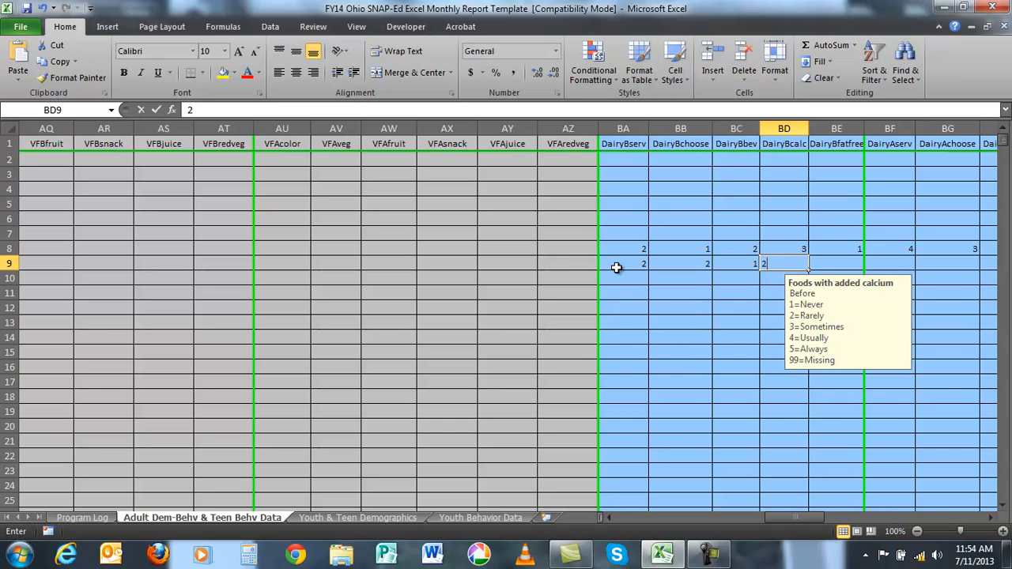
key("Tab")
type("2")
key("Tab")
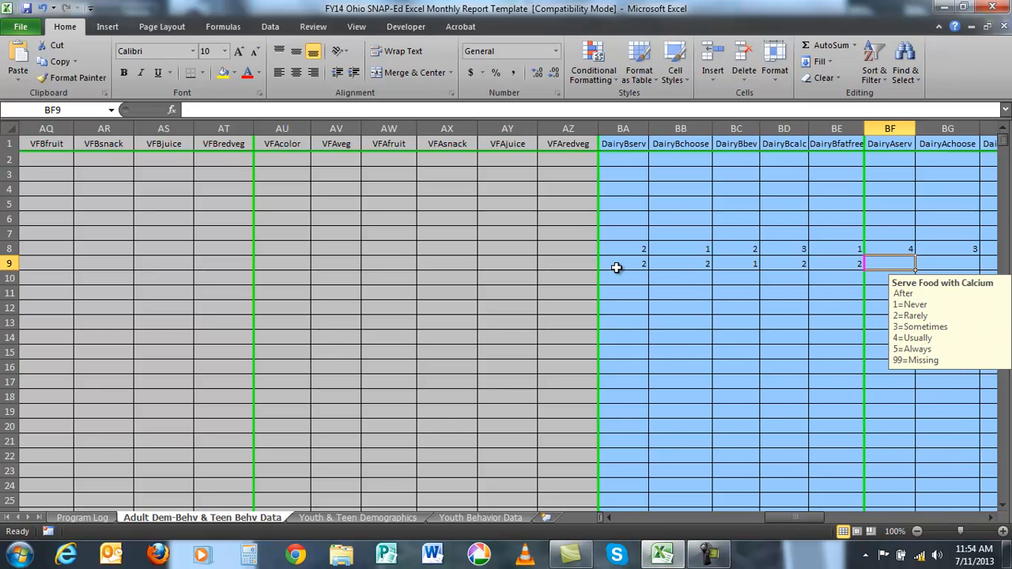
- Enter row 9's After dairy responses as 4, 5, 4, 5 and 5, from DairyAserv through DairyAfatfree
type("4")
key("Tab")
type("5")
key("Tab")
type("4")
key("Tab")
type("5")
key("Tab")
type("5")
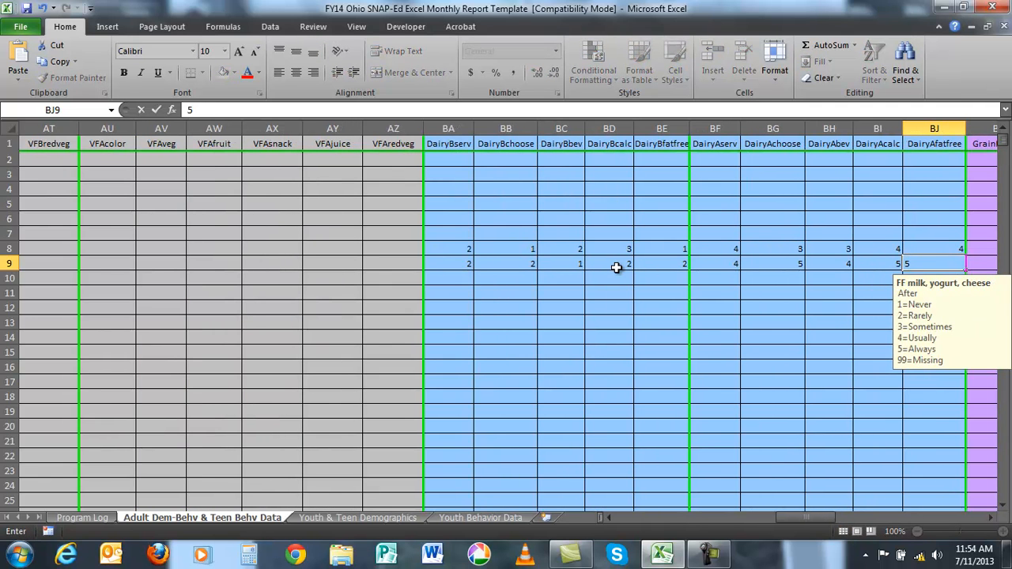
key("Return")
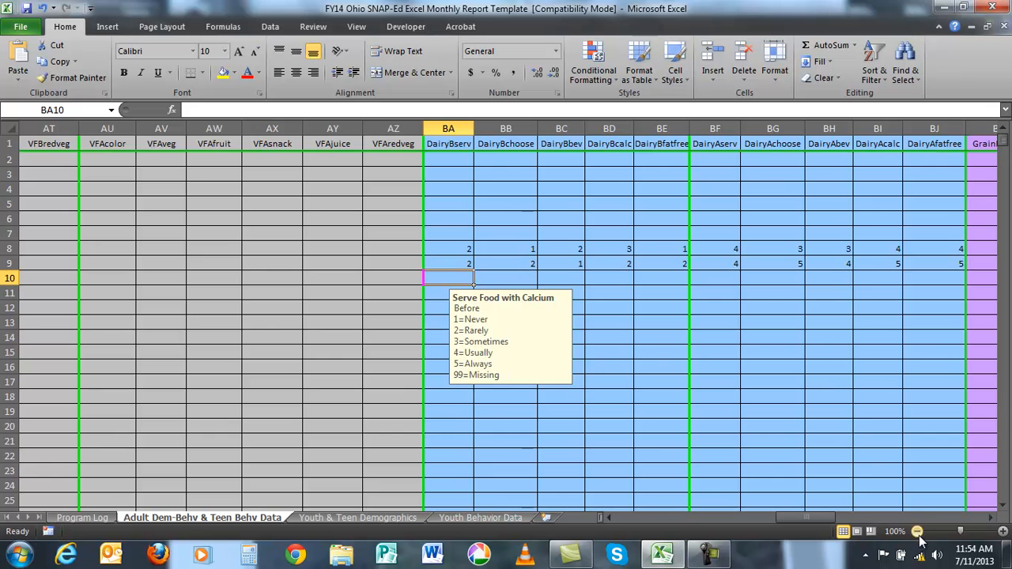
- Enter date 10/10/13, county fran and target audience 4 in row 10
left_click_drag(803, 518, 621, 516)
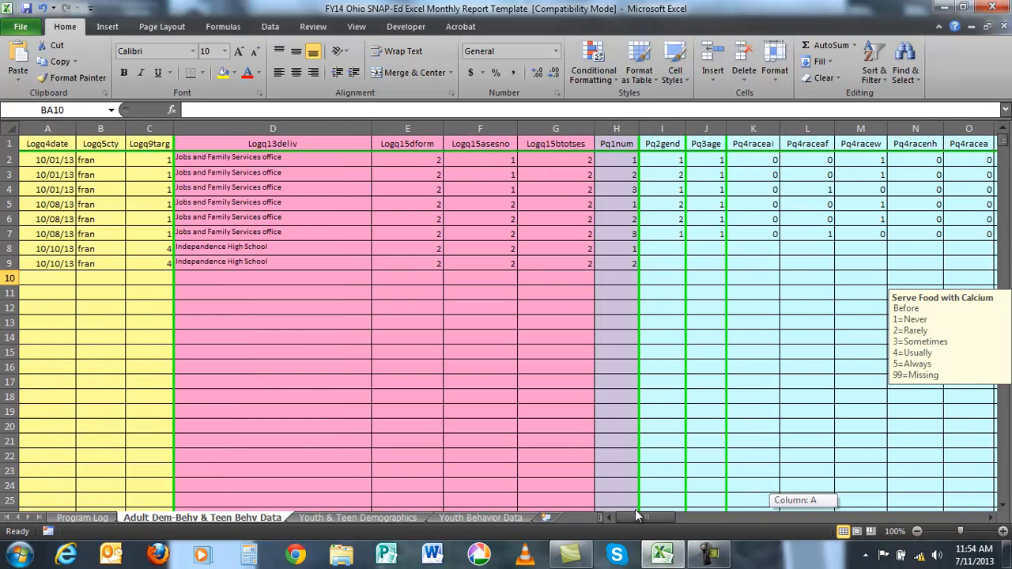
left_click(25, 280)
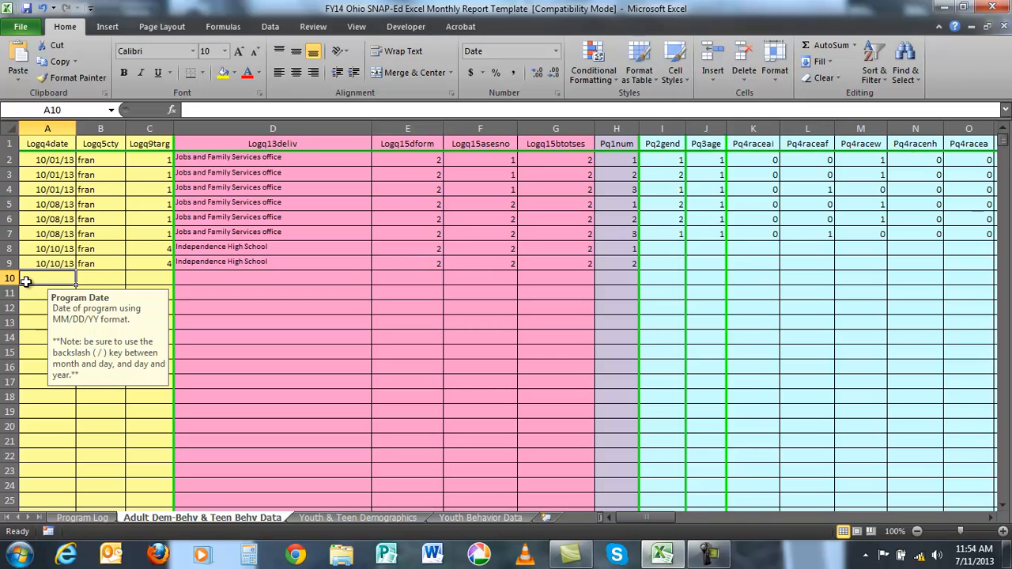
type("10/1")
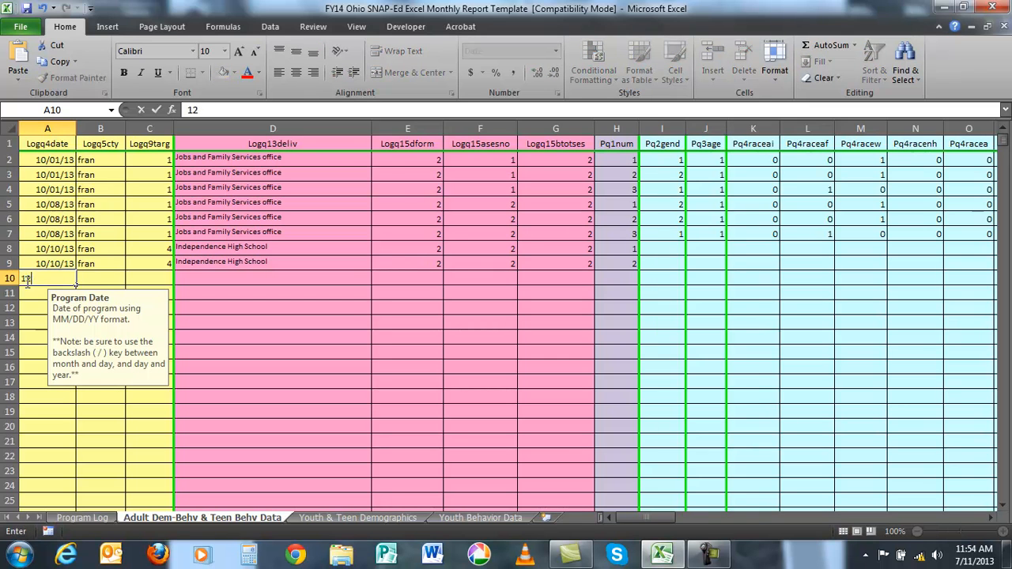
type("0/13")
key("Tab")
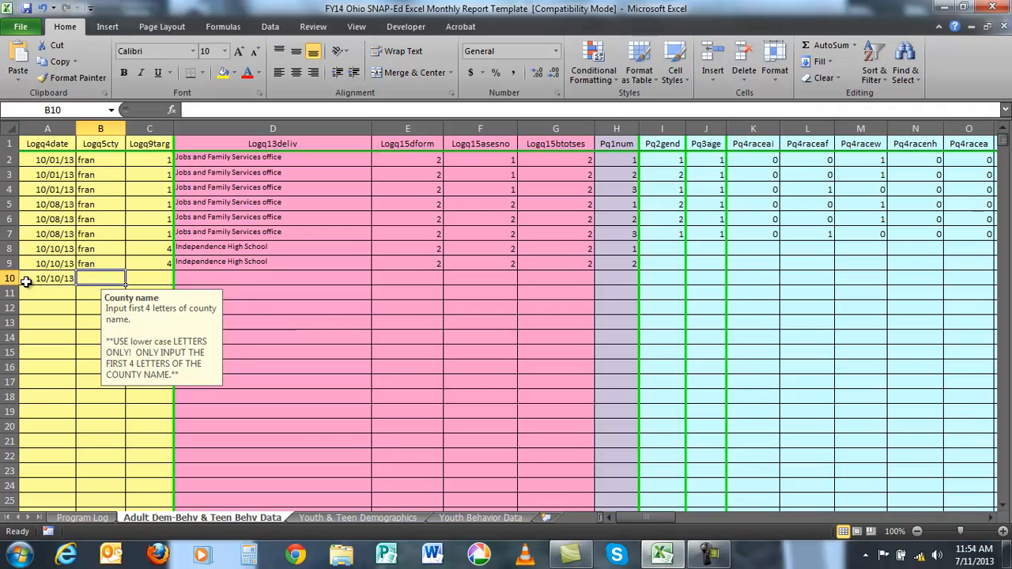
type("fran")
key("Tab")
type("4")
key("Tab")
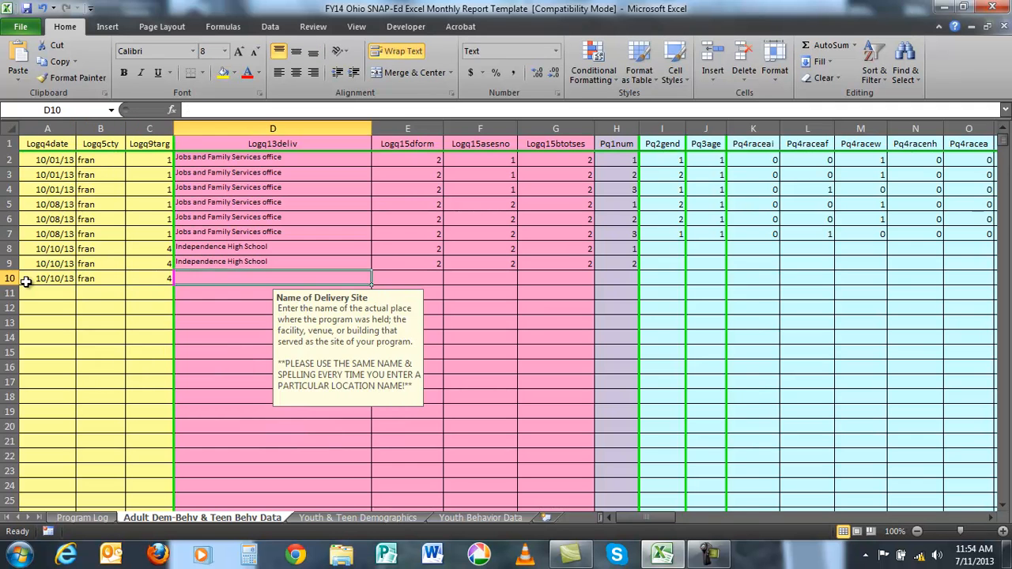
- Complete row 10's program details with site Independence High School, education format 2, session number 2, total sessions 2 and participant questionnaire number 3
type("Independence High School")
key("Tab")
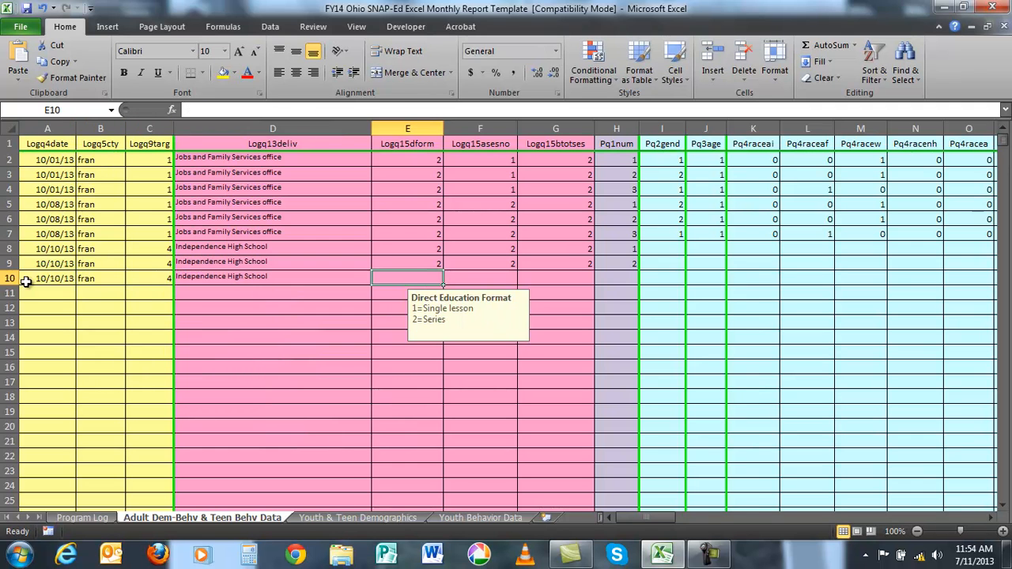
type("2")
key("Tab")
type("2")
key("Tab")
type("2")
key("Tab")
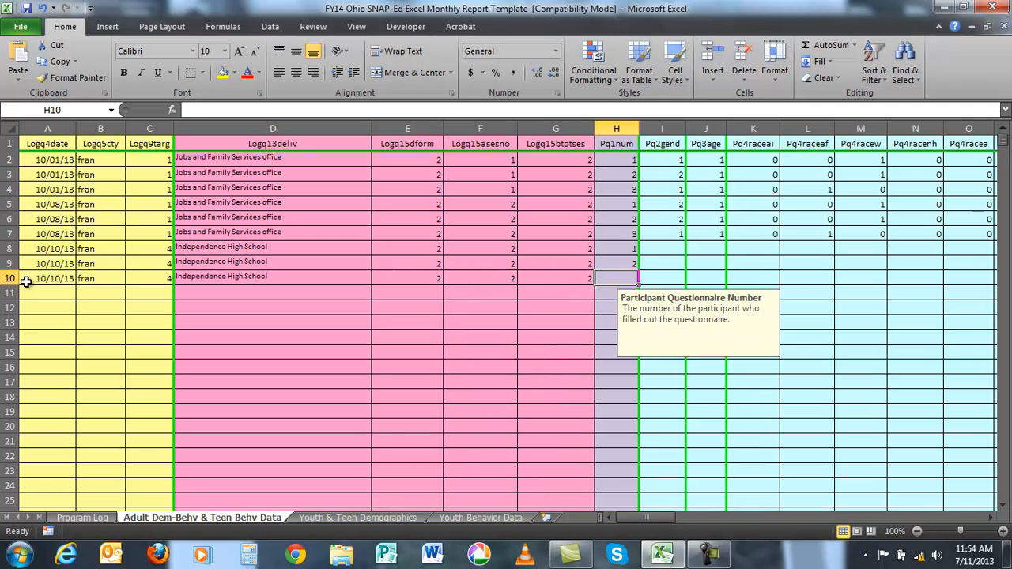
type("3")
key("Tab")
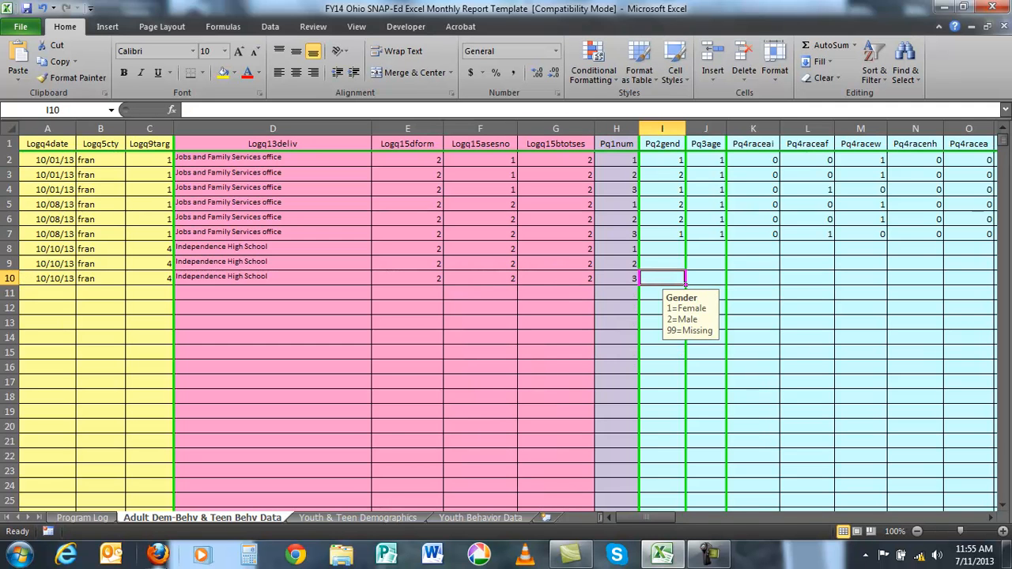
- Enter row 10's Before dairy responses as 3, 2, 2, 3 and 2, from DairyBserv through DairyBfatfree
left_click_drag(651, 519, 835, 522)
left_click(113, 277)
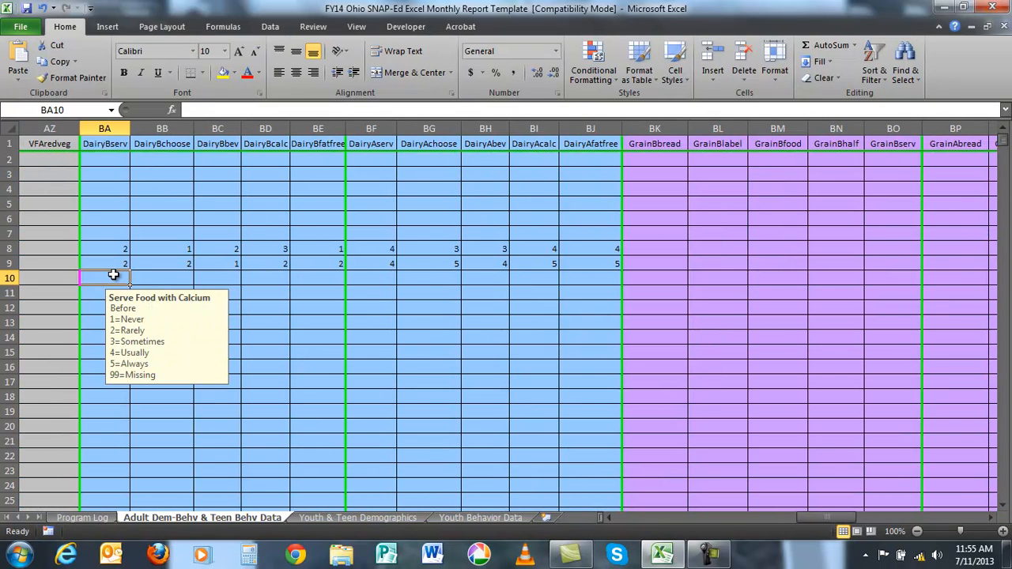
type("3")
key("Tab")
type("2")
key("Tab")
type("2")
key("Tab")
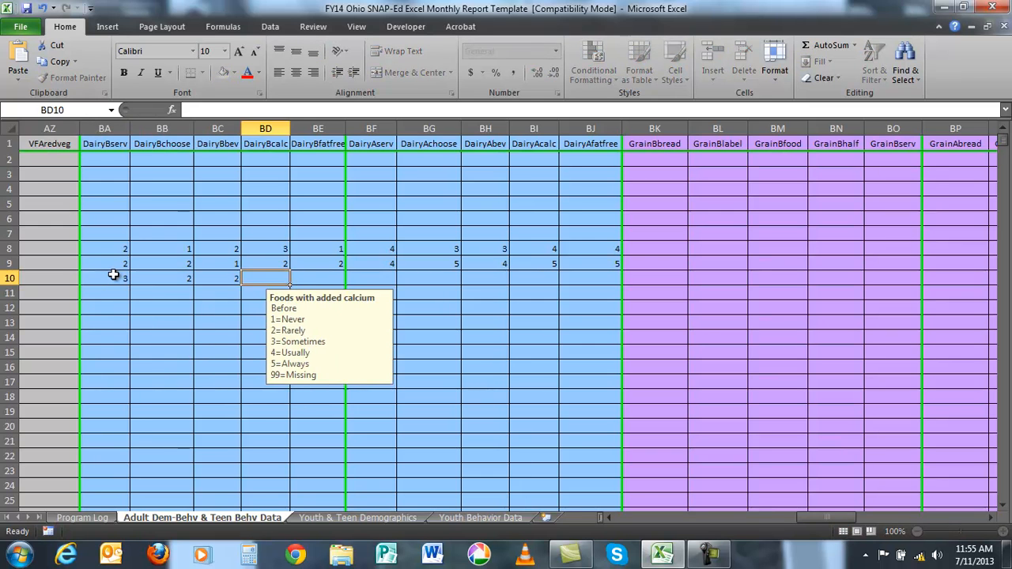
type("3")
key("Tab")
type("2")
key("Tab")
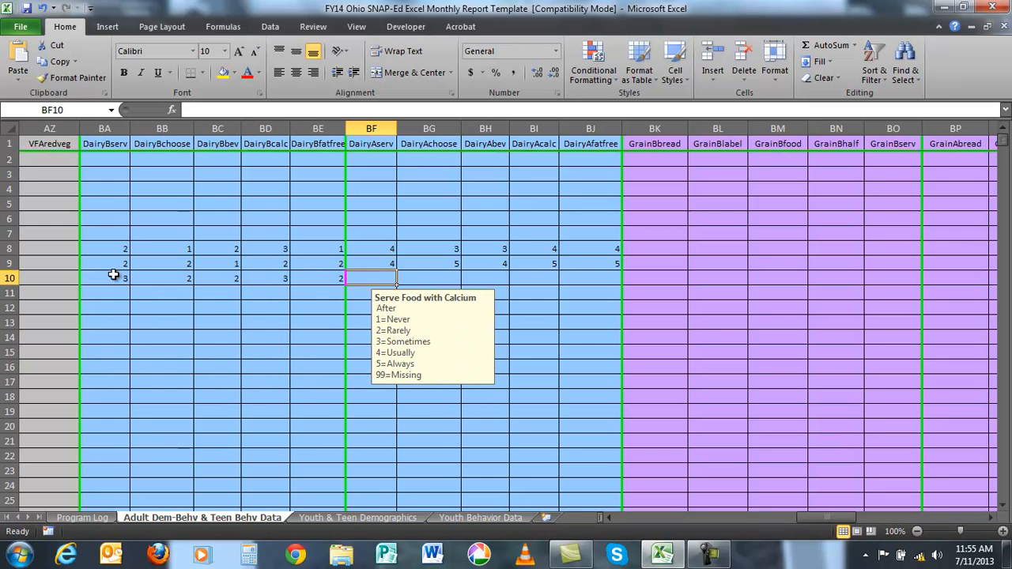
- Enter row 10's After dairy responses as 4, 5, 4, 5 and 5, from DairyAserv through DairyAfatfree
type("4")
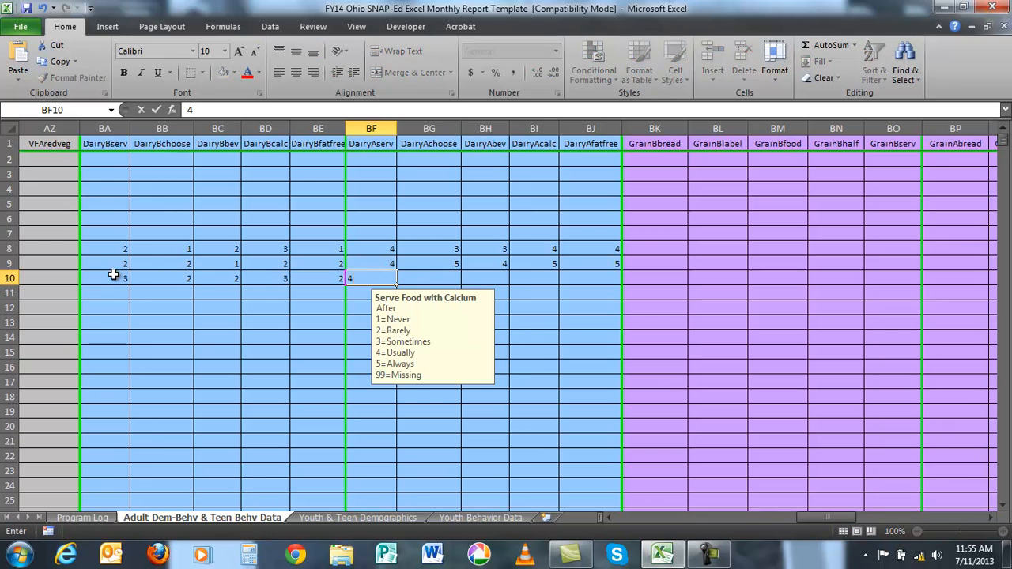
key("Tab")
type("5")
key("Tab")
type("4")
key("Tab")
type("5")
key("Tab")
type("5")
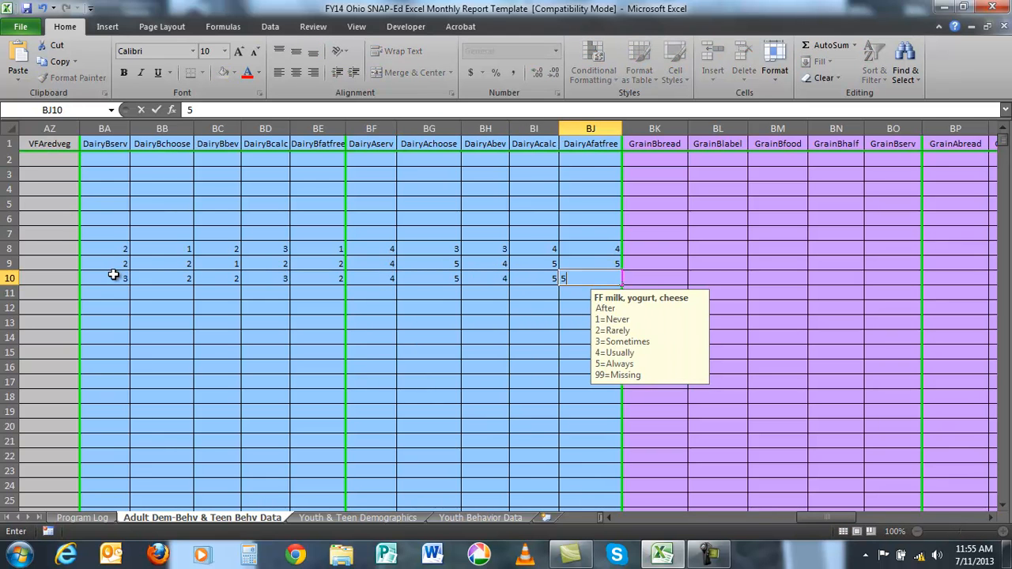
key("Return")
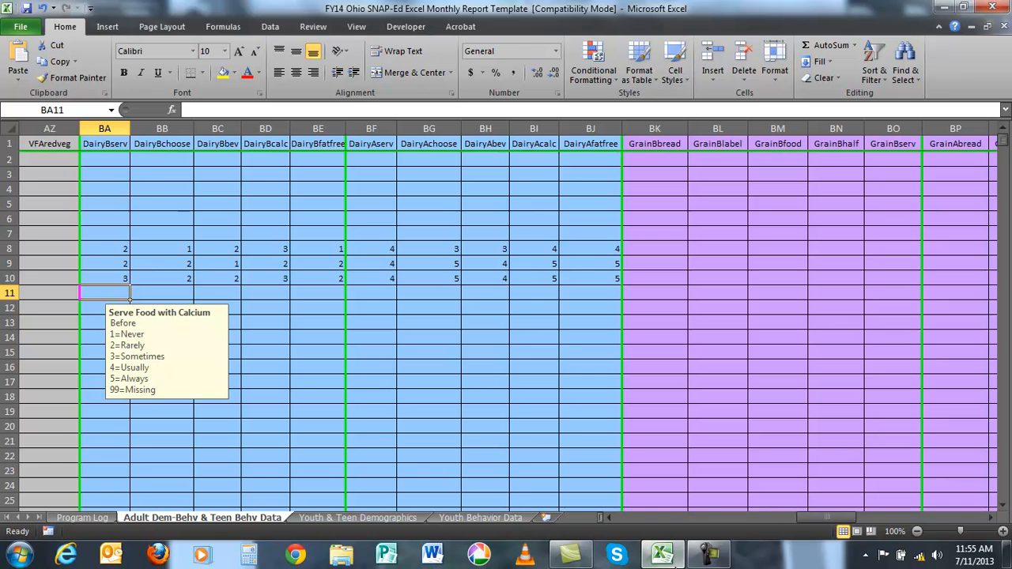
- Return to the Program Log sheet and save the workbook in its current format despite the compatibility issues
left_click_drag(825, 515, 593, 517)
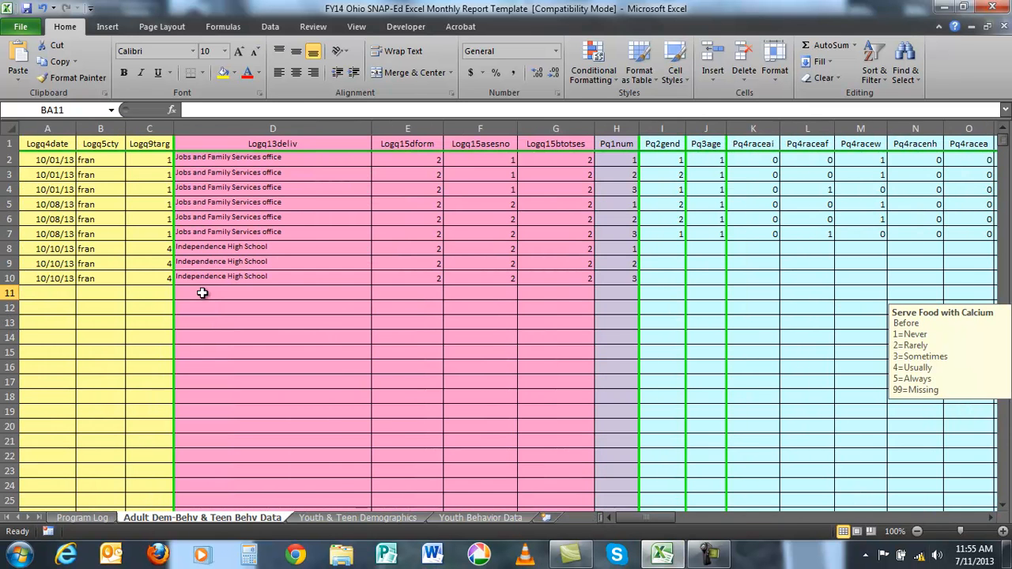
left_click(27, 291)
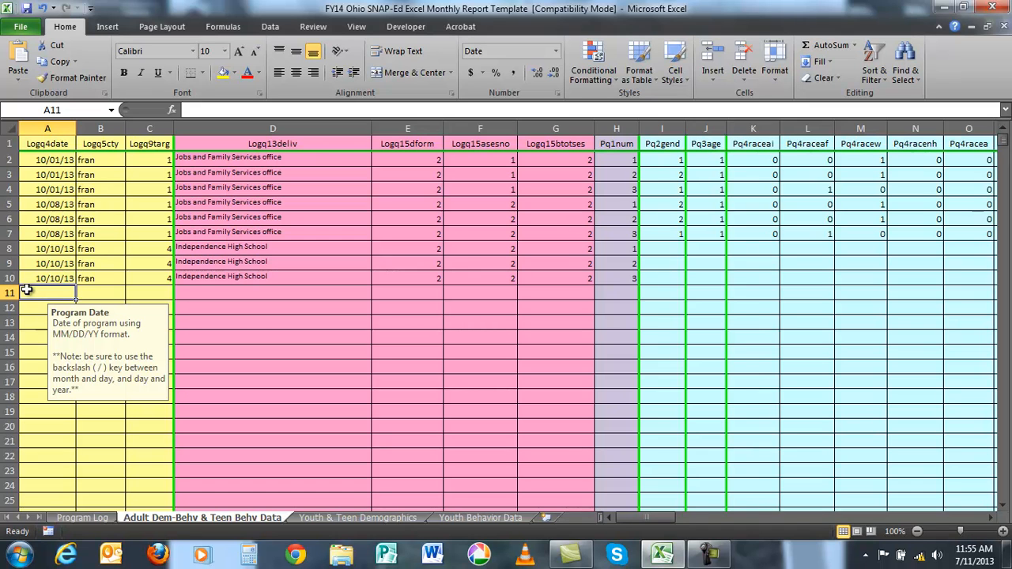
left_click(95, 517)
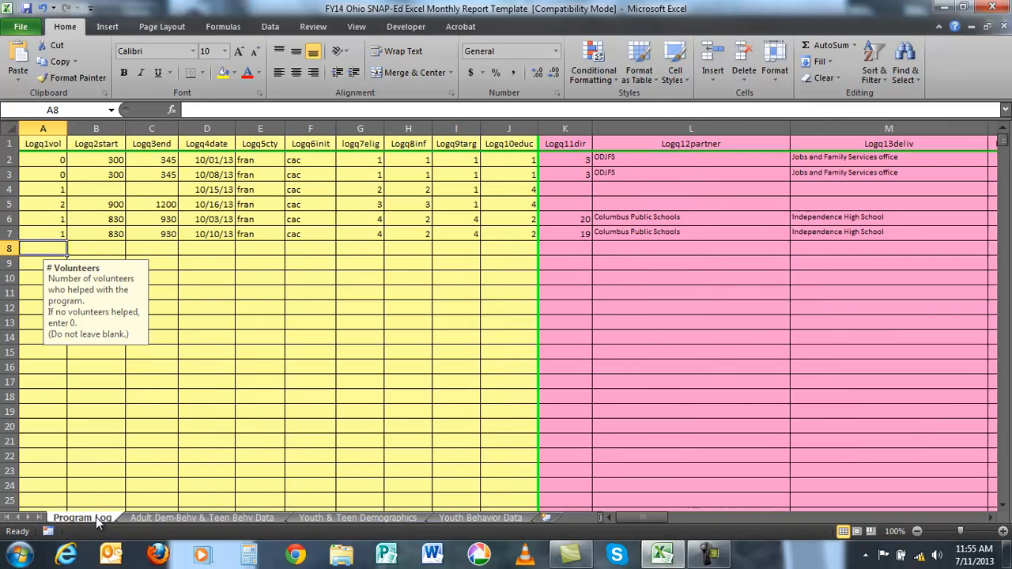
left_click(27, 9)
left_click(27, 8)
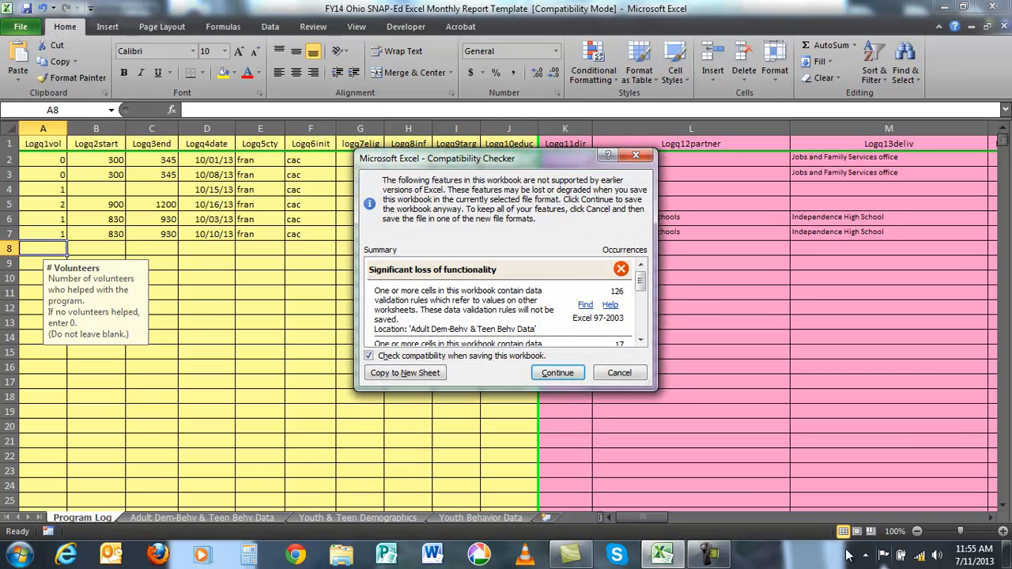
left_click(560, 376)
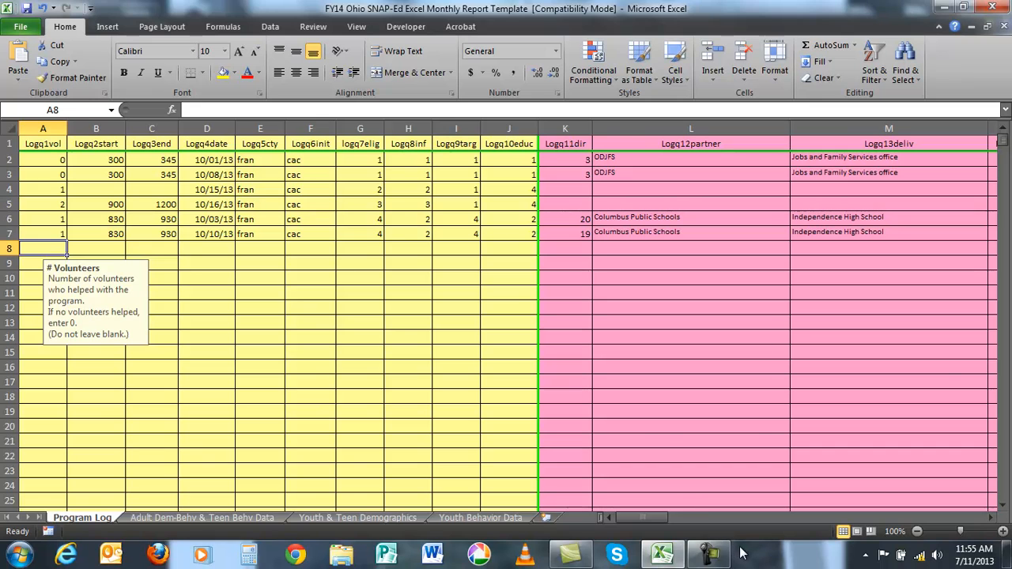
left_click(709, 552)
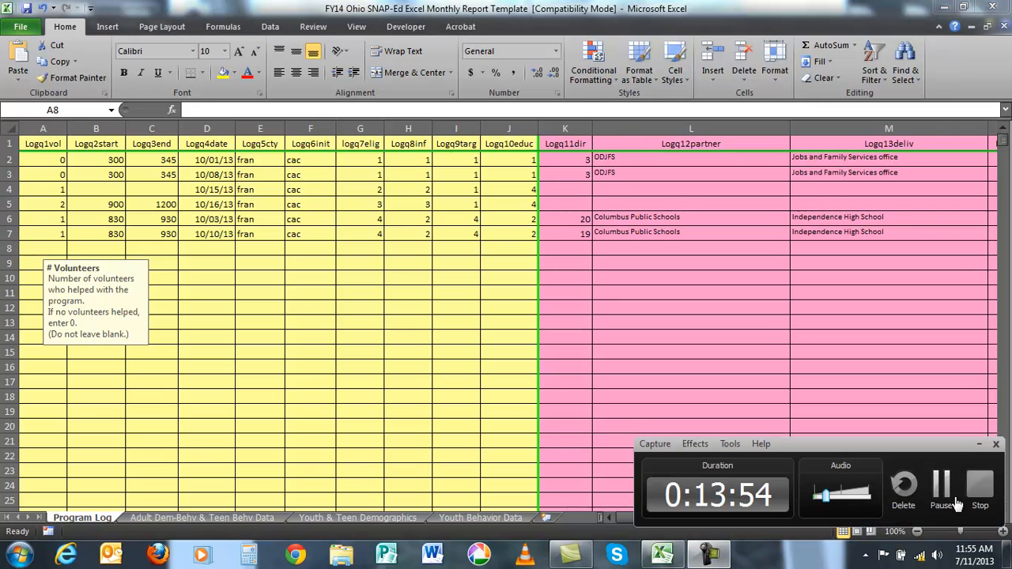